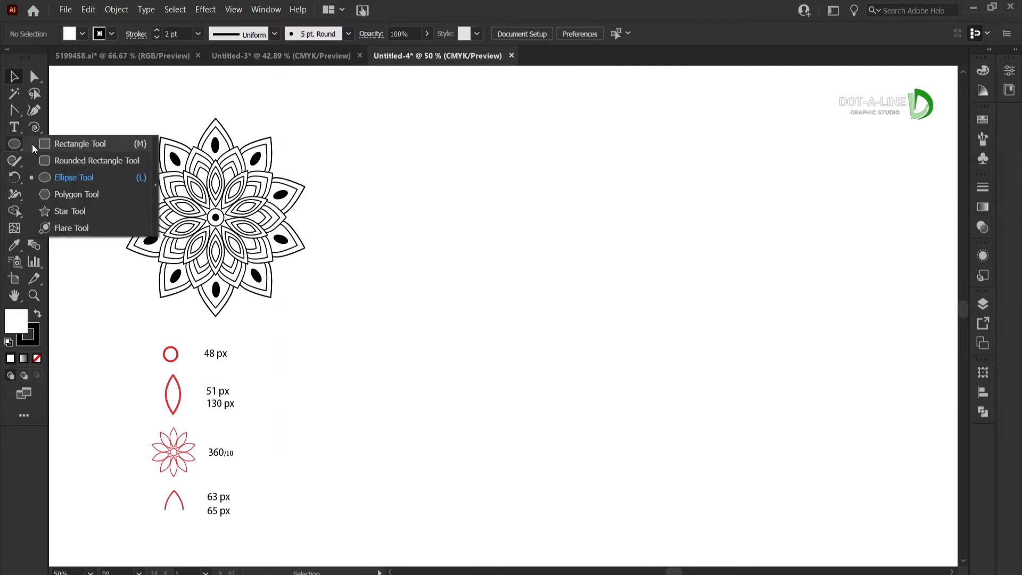
# Draw a 48 px circle with no fill and a 2 pt stroke, and place it in the empty area beside the reference flower.
pyautogui.click(69, 176)
pyautogui.click(82, 34)
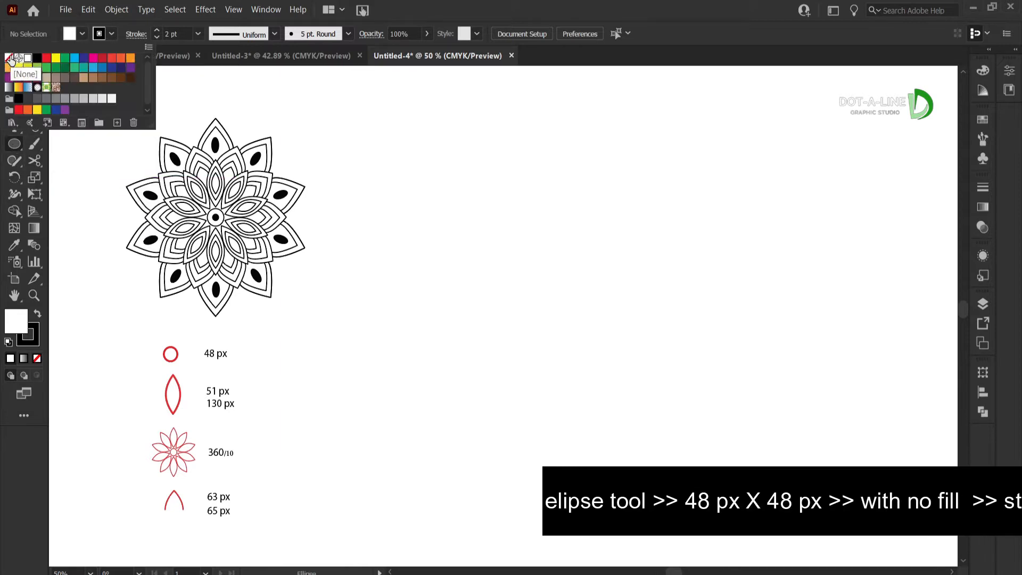
pyautogui.click(9, 57)
pyautogui.click(166, 34)
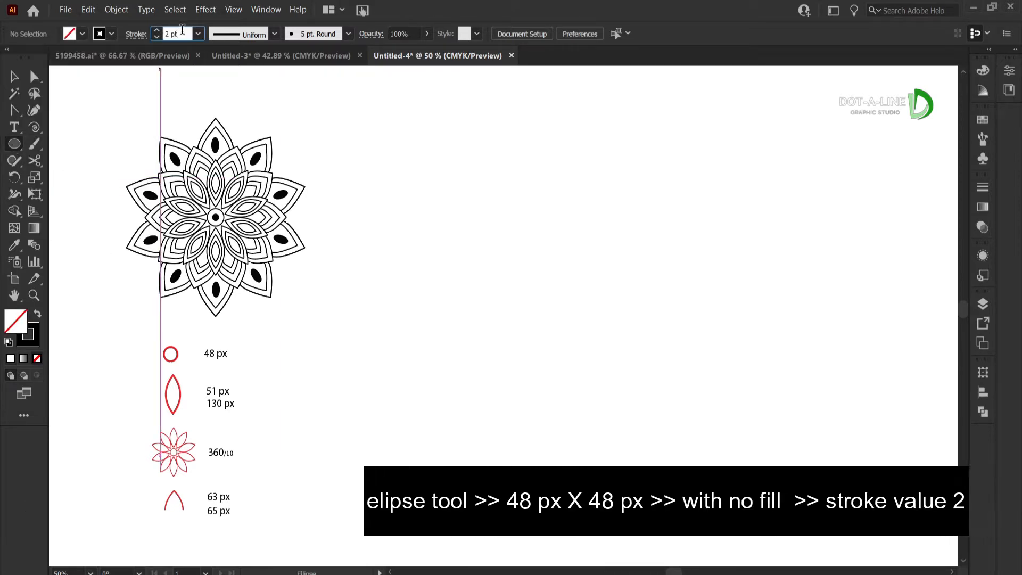
pyautogui.click(462, 167)
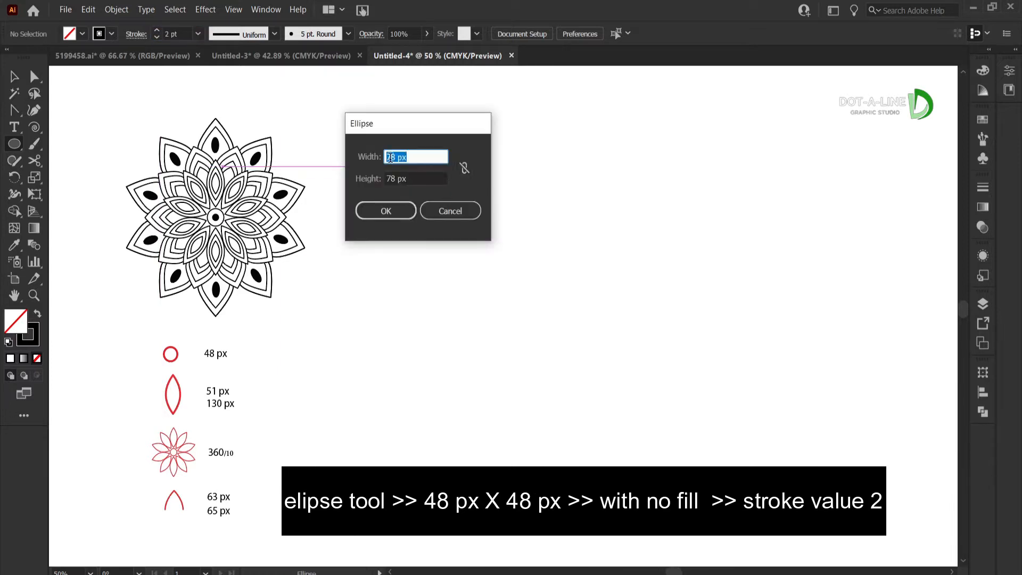
pyautogui.click(464, 169)
pyautogui.moveTo(399, 157); pyautogui.dragTo(393, 158)
pyautogui.write('48')
pyautogui.click(386, 212)
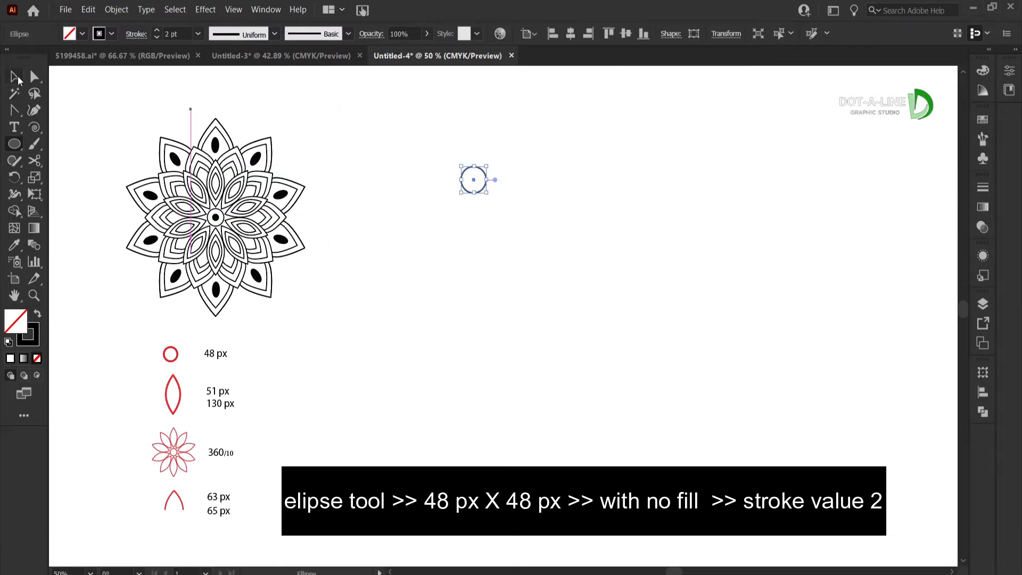
pyautogui.moveTo(483, 192); pyautogui.dragTo(539, 310)
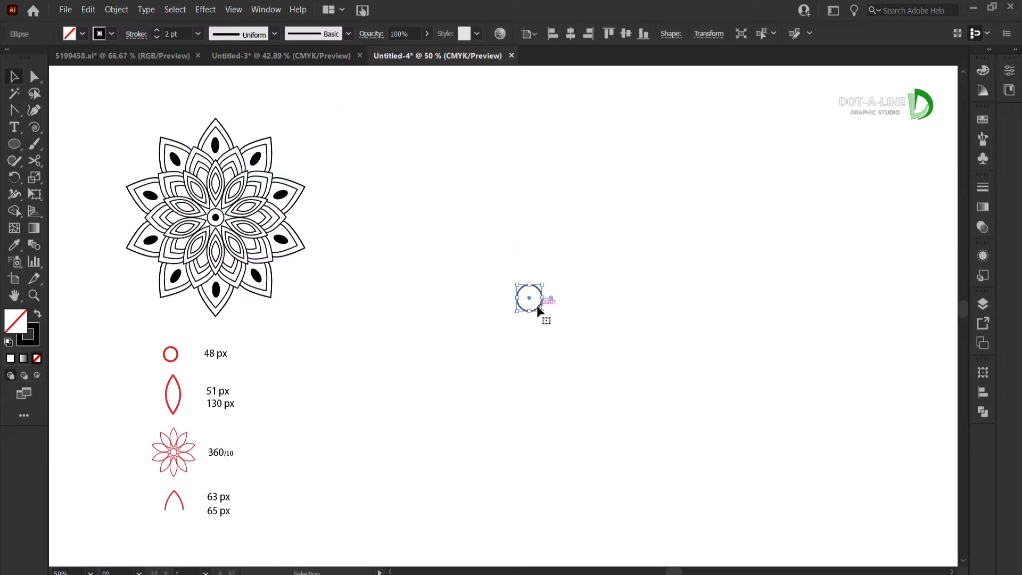
# Draw an ellipse 51 px wide and 130 px high above the circle.
pyautogui.moveTo(14, 143); pyautogui.dragTo(69, 179)
pyautogui.click(424, 126)
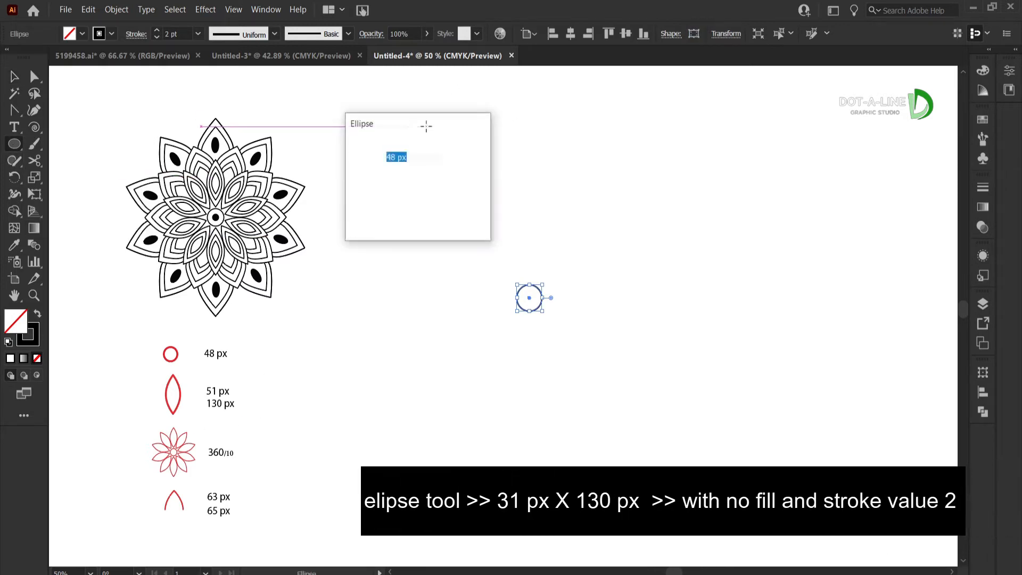
pyautogui.click(394, 156)
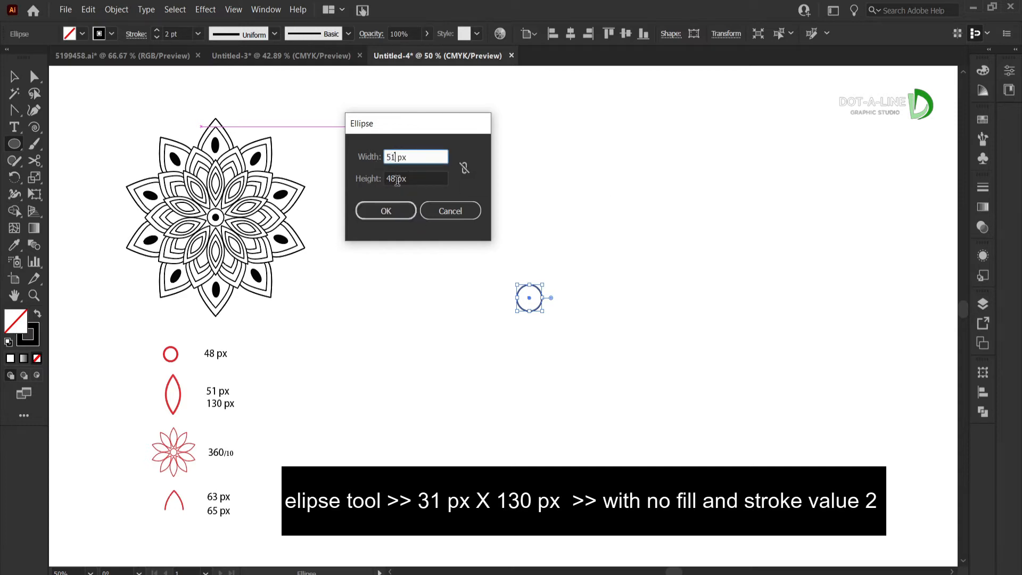
pyautogui.click(387, 212)
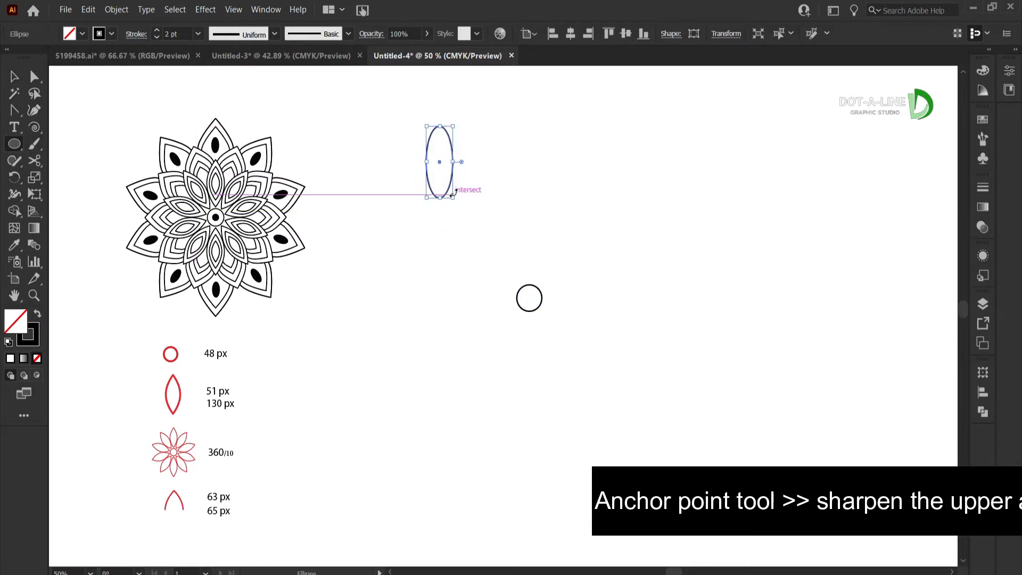
# Convert the ellipse's upper and lower anchor points to sharp corners and place the petal directly above the circle.
pyautogui.moveTo(13, 112); pyautogui.dragTo(82, 160)
pyautogui.click(440, 126)
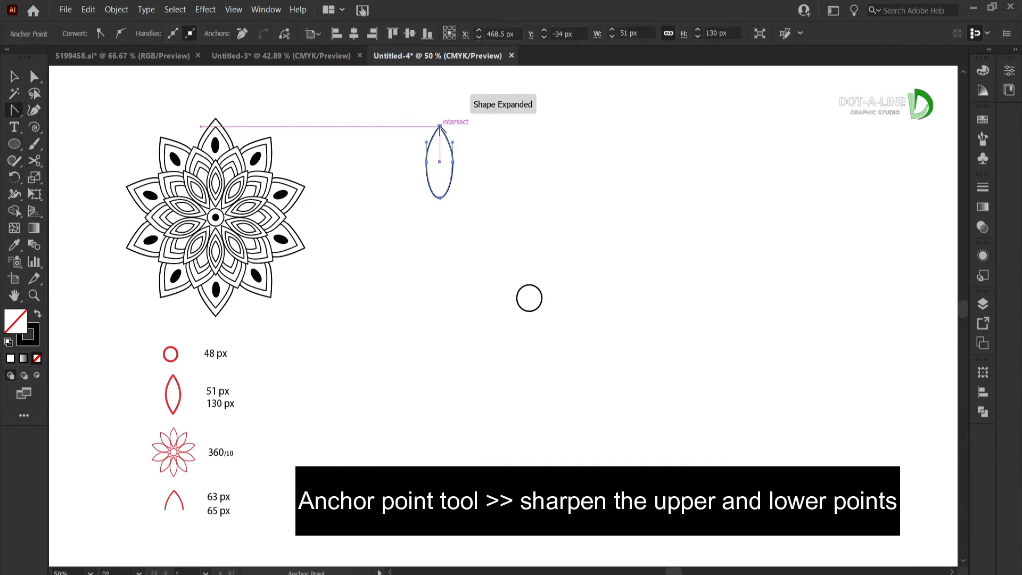
pyautogui.click(14, 78)
pyautogui.click(525, 202)
pyautogui.moveTo(548, 245); pyautogui.dragTo(544, 249)
pyautogui.click(567, 157)
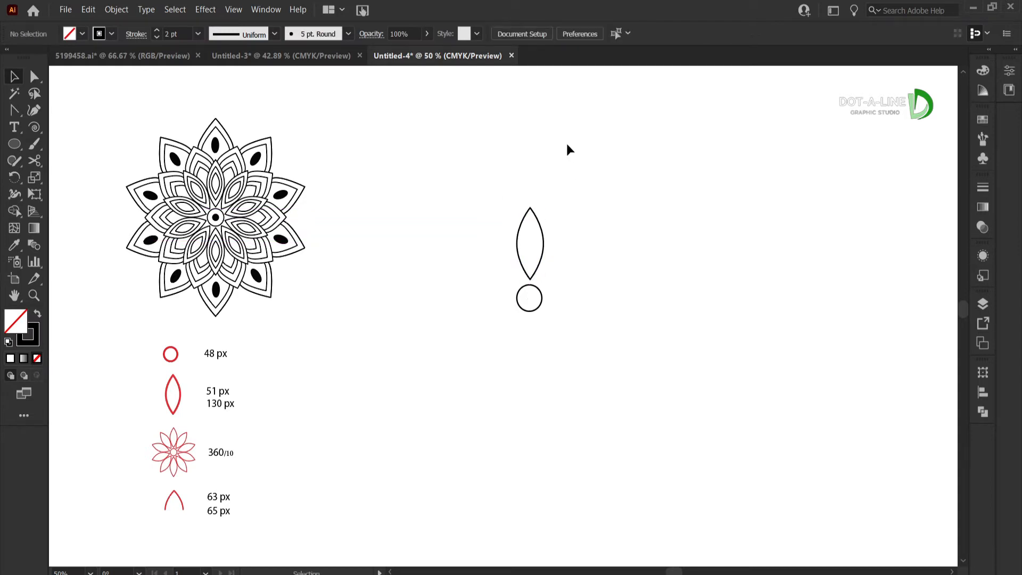
# Copy the petal outline, paste it in front, and scale the copy down concentrically inside the original.
pyautogui.click(533, 213)
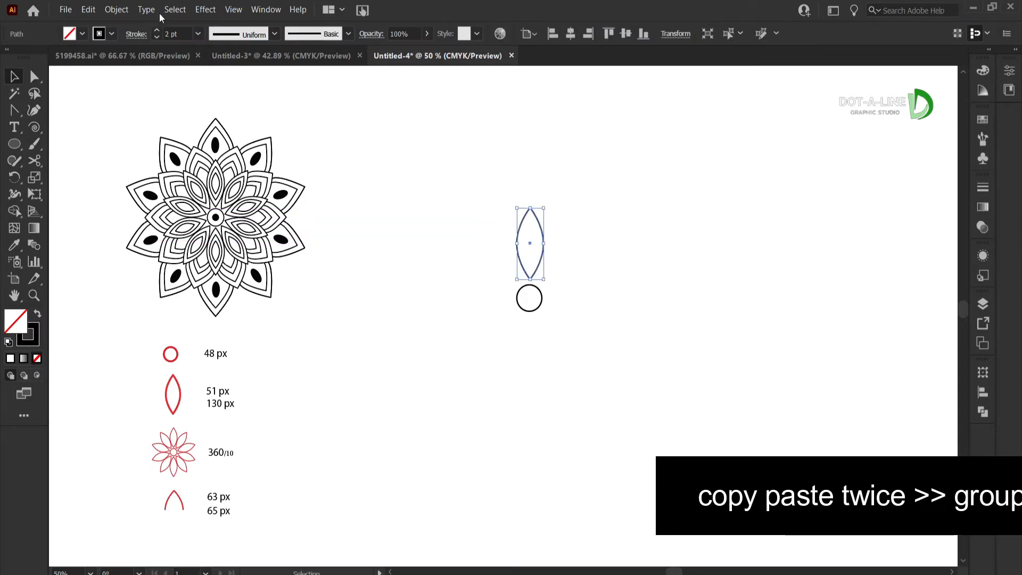
pyautogui.click(89, 10)
pyautogui.click(109, 69)
pyautogui.click(89, 10)
pyautogui.click(120, 96)
pyautogui.moveTo(543, 278); pyautogui.dragTo(544, 279)
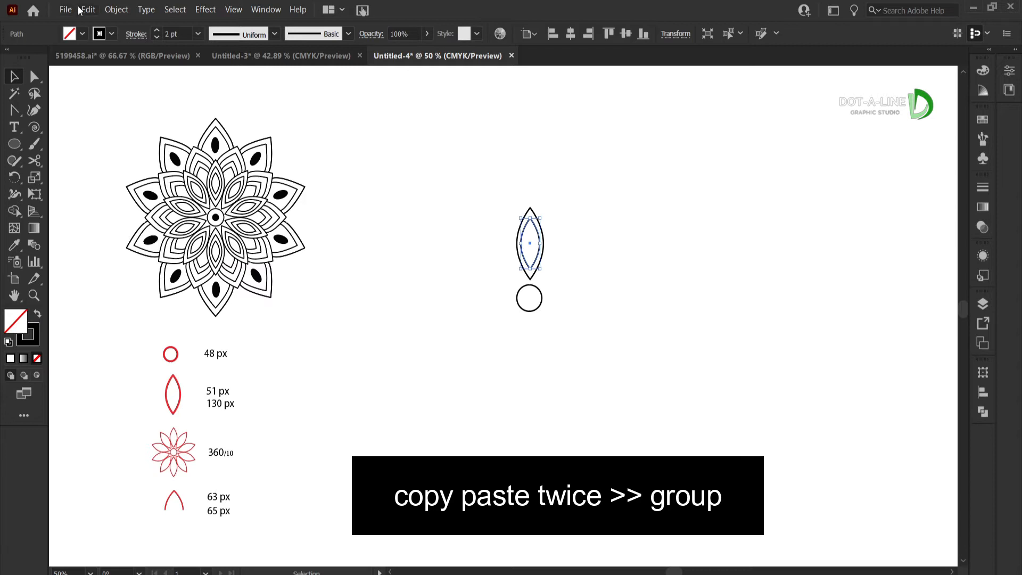
# Copy the inner petal outline in place and shrink it about its centre to form a third, smallest outline.
pyautogui.click(89, 9)
pyautogui.click(105, 69)
pyautogui.click(88, 10)
pyautogui.click(120, 110)
pyautogui.moveTo(544, 271); pyautogui.dragTo(542, 262)
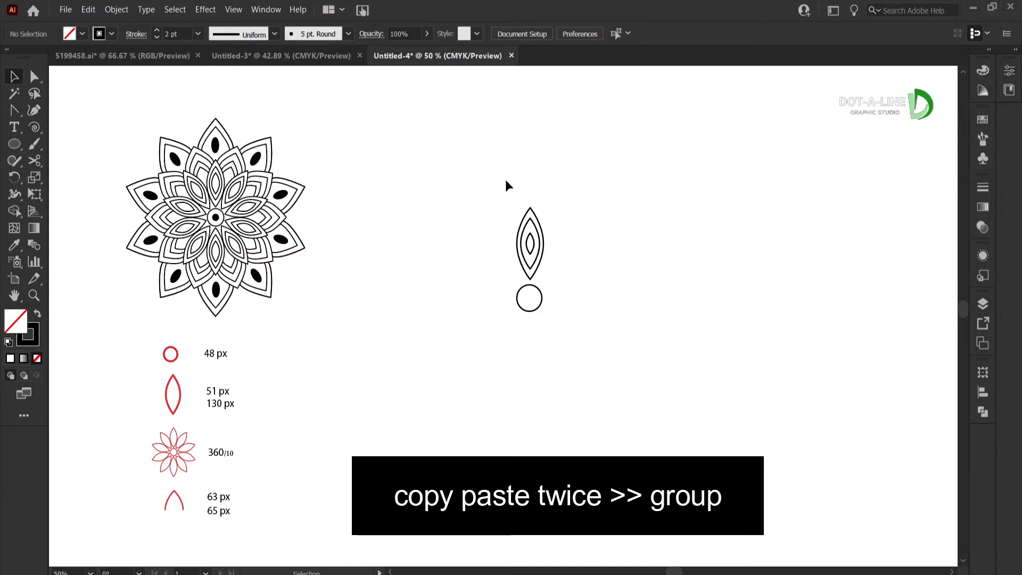
# Group the three nested petal outlines.
pyautogui.moveTo(499, 193); pyautogui.dragTo(559, 256)
pyautogui.click(116, 10)
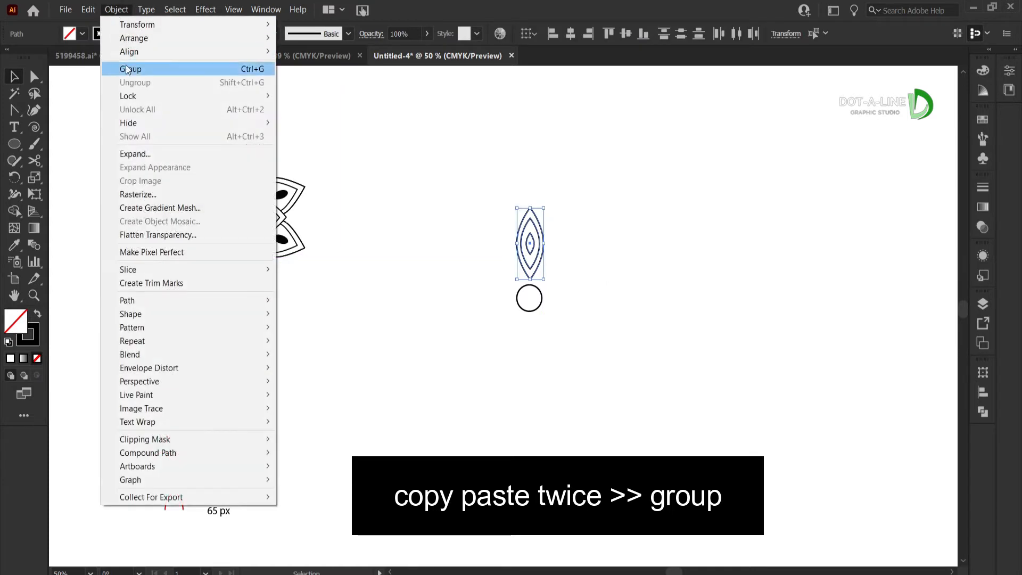
pyautogui.click(126, 69)
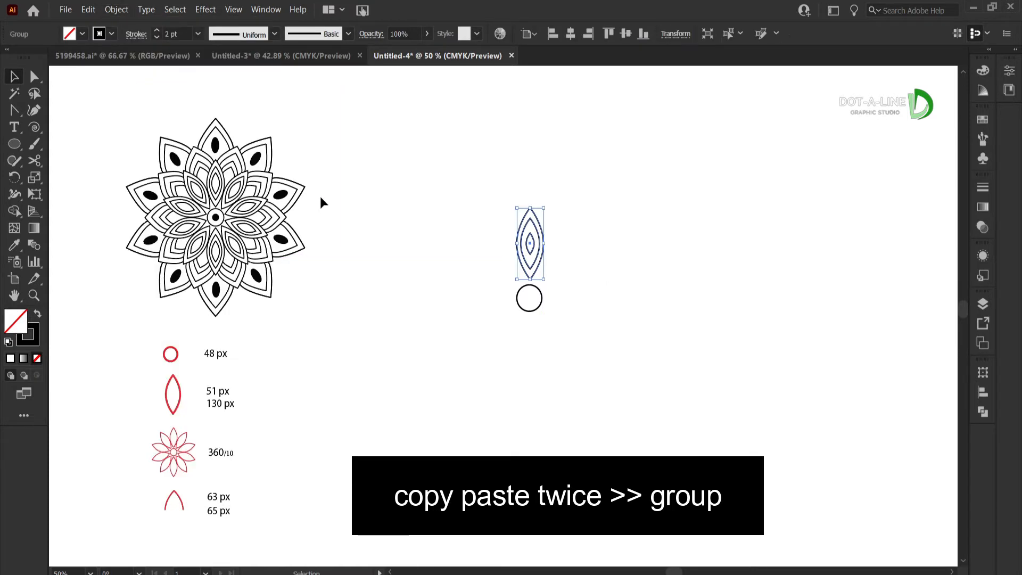
# Rotate a copy of the petal group by 360/10 degrees about the circle's centre and repeat it to complete a ring of ten petals.
pyautogui.click(13, 179)
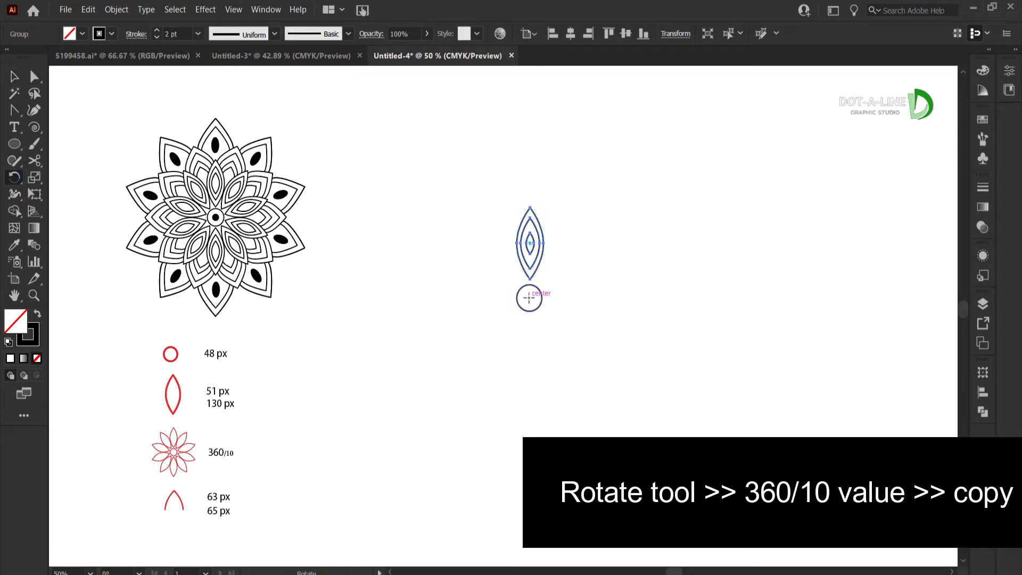
pyautogui.keyDown('alt'); pyautogui.click(528, 298); pyautogui.keyUp('alt')
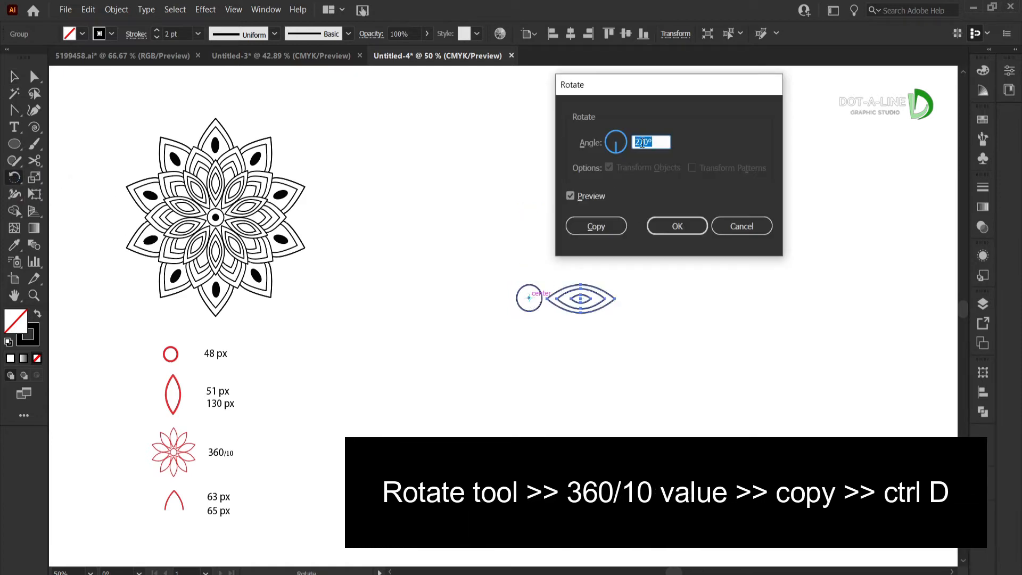
pyautogui.press('BackSpace')
pyautogui.write('360/1')
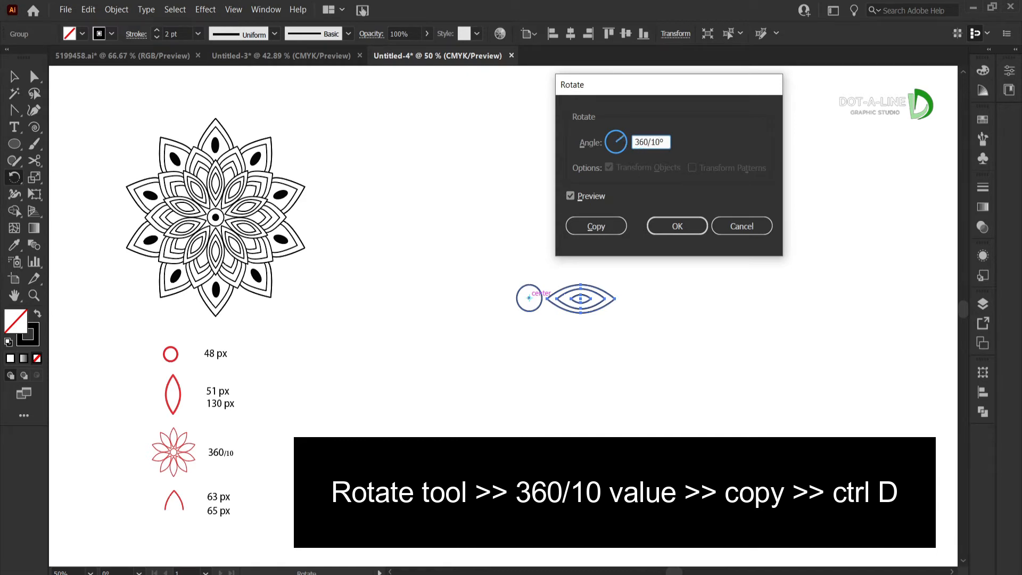
pyautogui.click(589, 228)
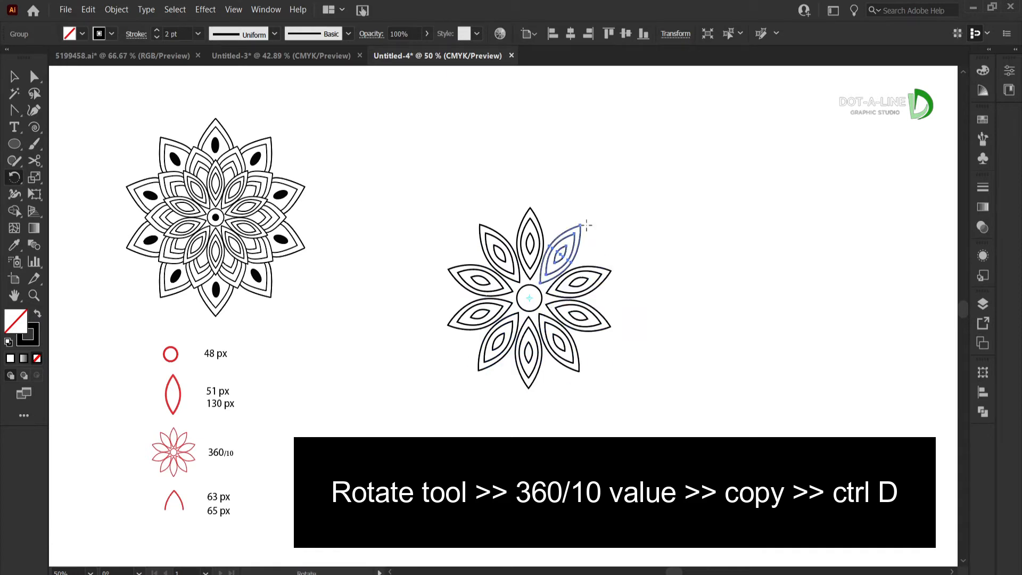
# Rotate the whole ten-petal flower, including the centre circle, by 270° about the circle's centre.
pyautogui.click(11, 75)
pyautogui.click(453, 199)
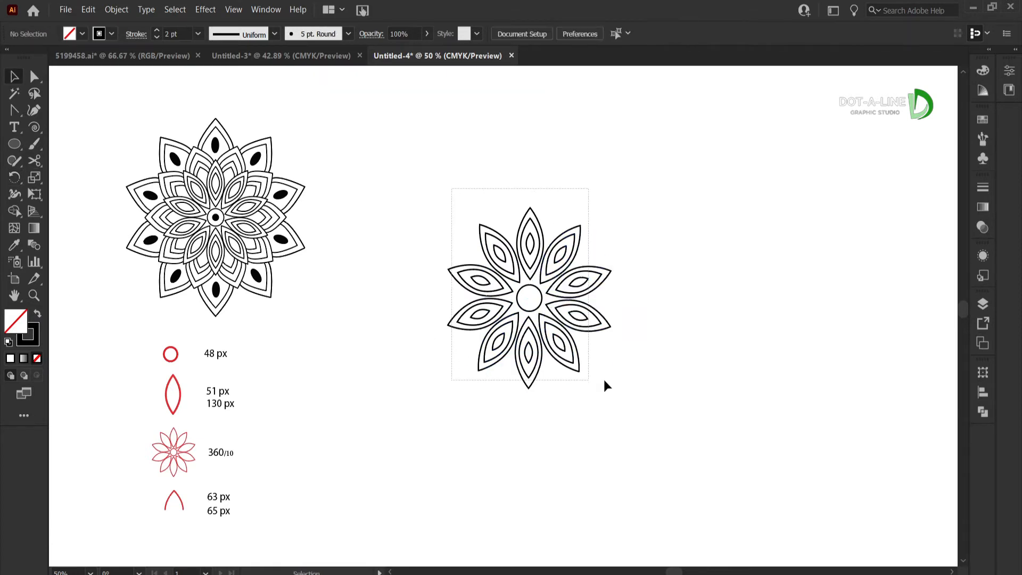
pyautogui.hotkey('ctrl', 'a')
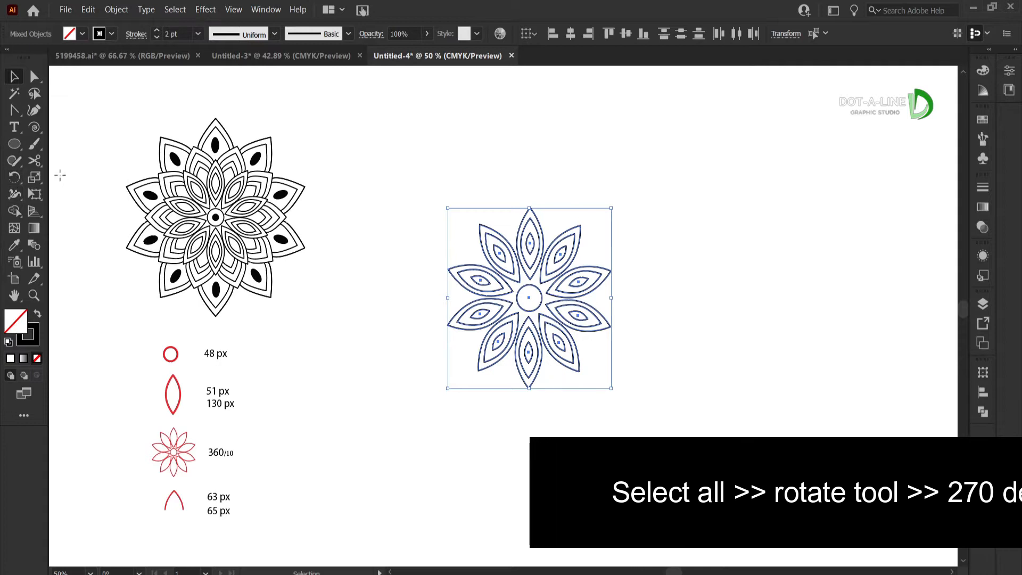
pyautogui.press('r')
pyautogui.keyDown('alt'); pyautogui.click(529, 297); pyautogui.keyUp('alt')
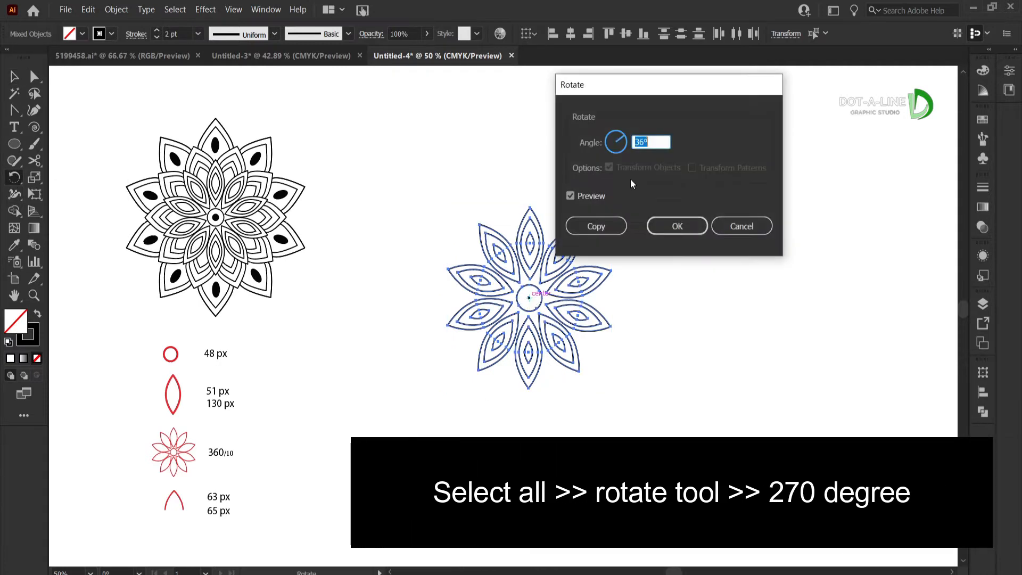
pyautogui.press('BackSpace')
pyautogui.write('270')
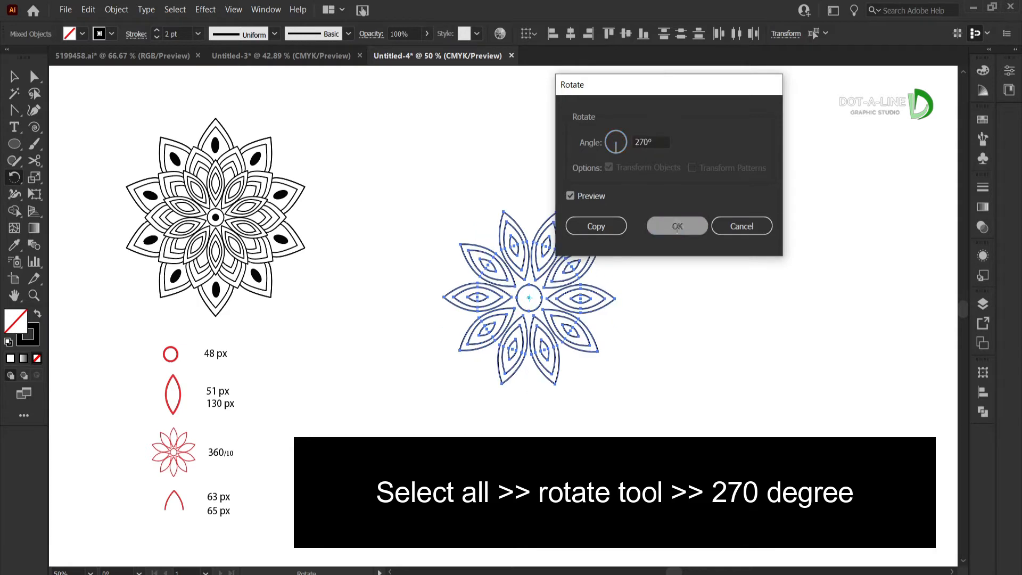
pyautogui.click(677, 227)
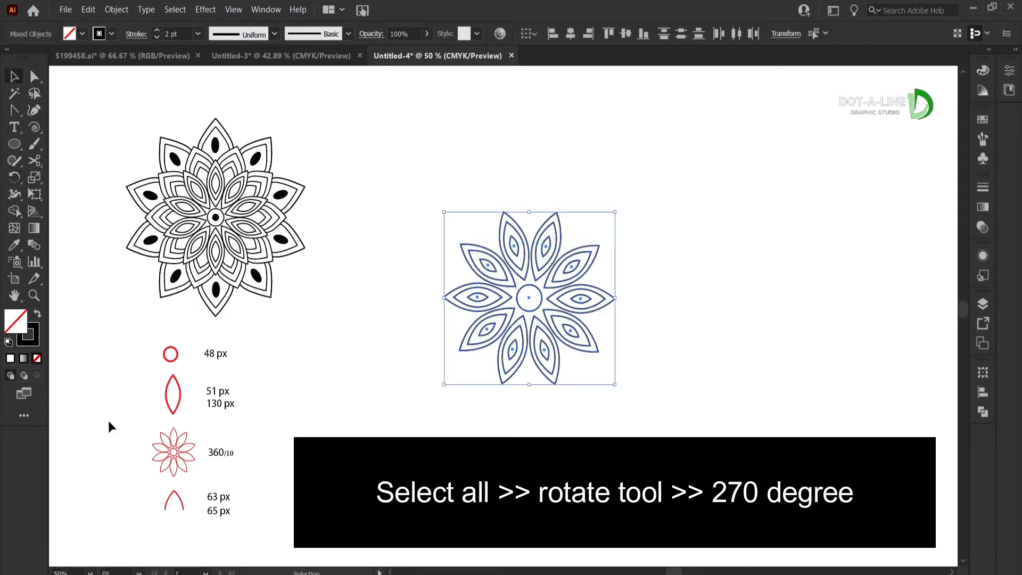
# Draw a circle in the empty area beside the new flower and delete its lower anchor to leave an upper half-circle arc.
pyautogui.click(150, 488)
pyautogui.moveTo(150, 487); pyautogui.dragTo(258, 539)
pyautogui.click(22, 148)
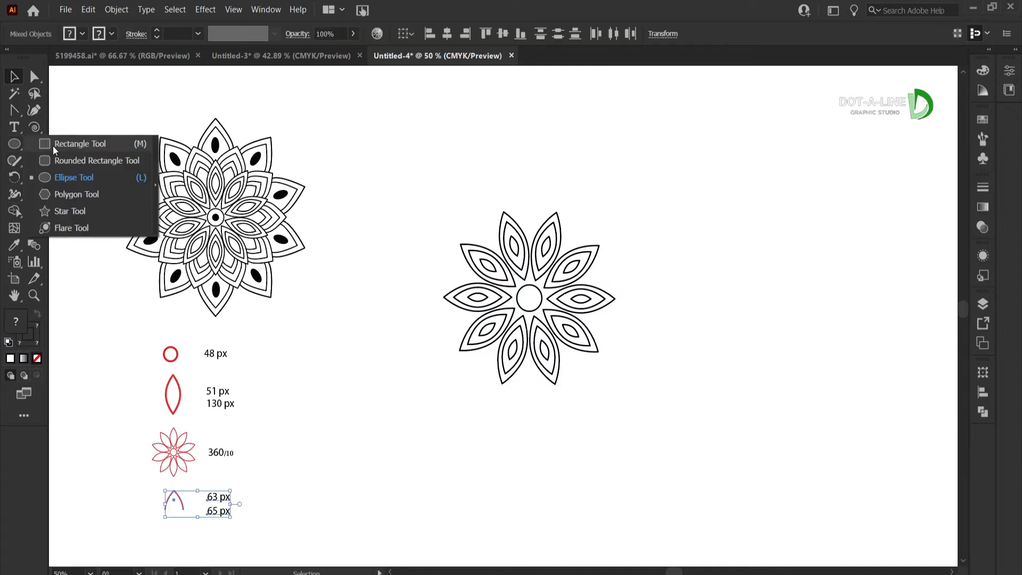
pyautogui.click(74, 179)
pyautogui.moveTo(738, 226); pyautogui.dragTo(778, 274)
pyautogui.click(34, 77)
pyautogui.press('Delete')
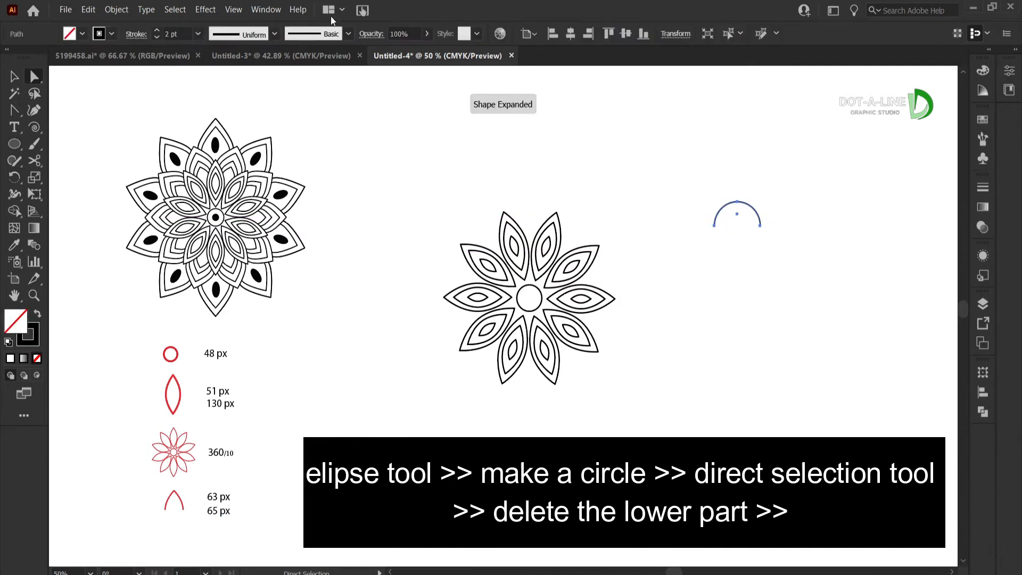
# Place the half-circle arc over the gap between the flower's two top petals, fitted to their tips.
pyautogui.click(16, 78)
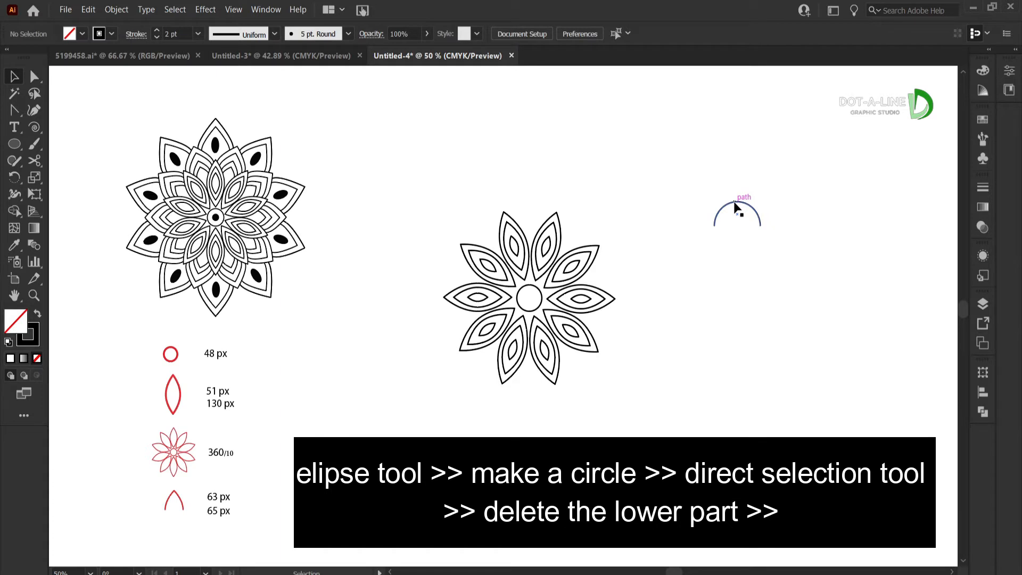
pyautogui.moveTo(735, 208); pyautogui.dragTo(553, 192)
pyautogui.click(568, 184)
pyautogui.click(583, 169)
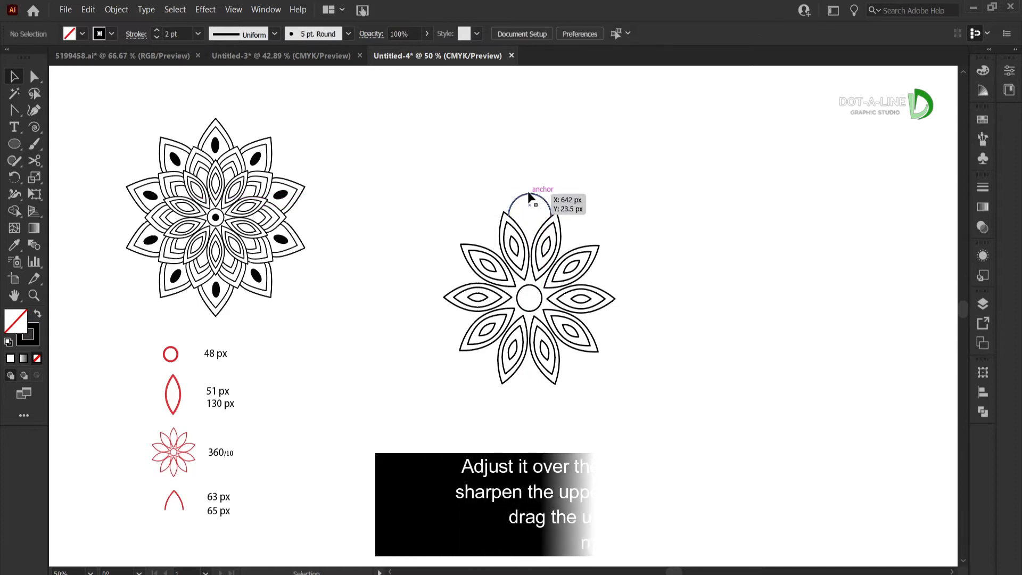
# Convert the arc's top anchor to a sharp corner and pull it upward to form a pointed petal tip.
pyautogui.press('z')
pyautogui.click(500, 176)
pyautogui.moveTo(850, 272); pyautogui.dragTo(769, 388)
pyautogui.rightClick(15, 111)
pyautogui.click(78, 161)
pyautogui.click(547, 250)
pyautogui.press('a')
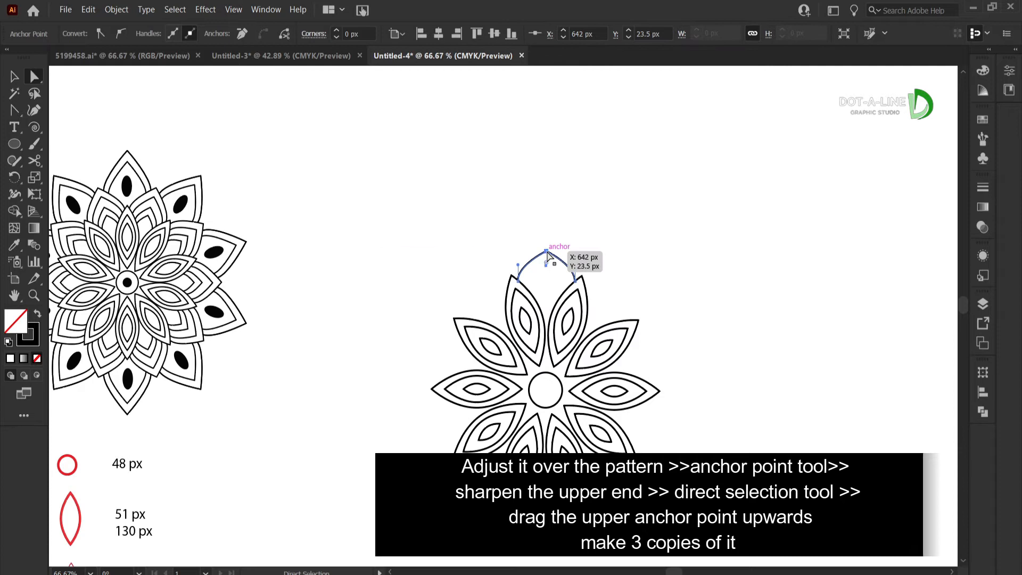
# Copy the pointed arc in place and nest the copy inside the outer arc.
pyautogui.click(14, 77)
pyautogui.click(88, 10)
pyautogui.click(101, 73)
pyautogui.hotkey('ctrl', 'f')
pyautogui.moveTo(547, 258); pyautogui.dragTo(546, 228)
# Add further, smaller copies of the pointed arc nested inside the previous ones, and group the nested arcs.
pyautogui.click(88, 10)
pyautogui.click(102, 69)
pyautogui.click(612, 292)
pyautogui.click(567, 218)
pyautogui.click(552, 276)
pyautogui.click(88, 9)
pyautogui.click(102, 69)
pyautogui.click(114, 10)
pyautogui.click(125, 69)
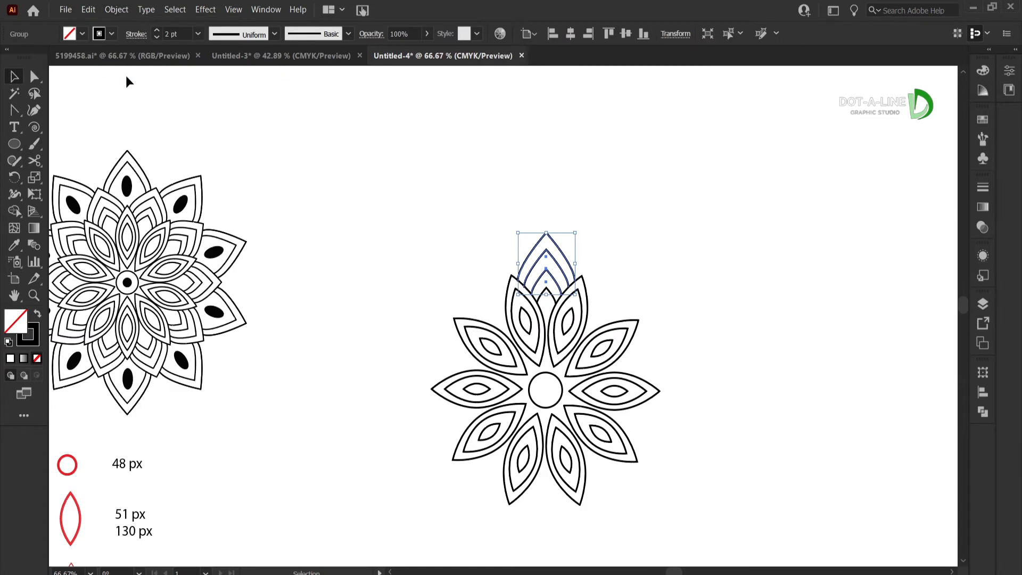
# Rotate a copy of the arc group by 36° about the circle's centre and repeat it all around the flower.
pyautogui.click(13, 179)
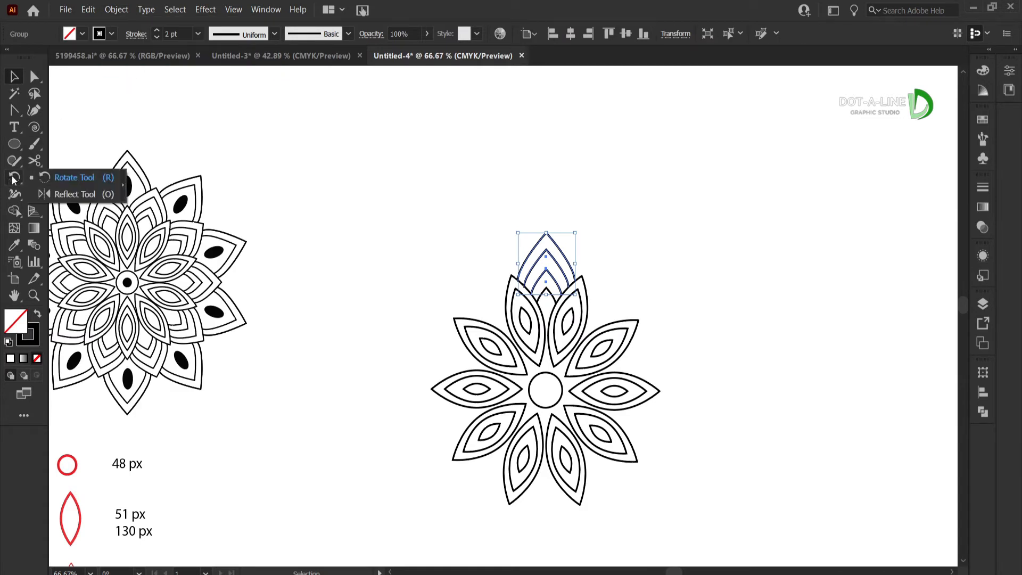
pyautogui.keyDown('alt'); pyautogui.click(546, 390); pyautogui.keyUp('alt')
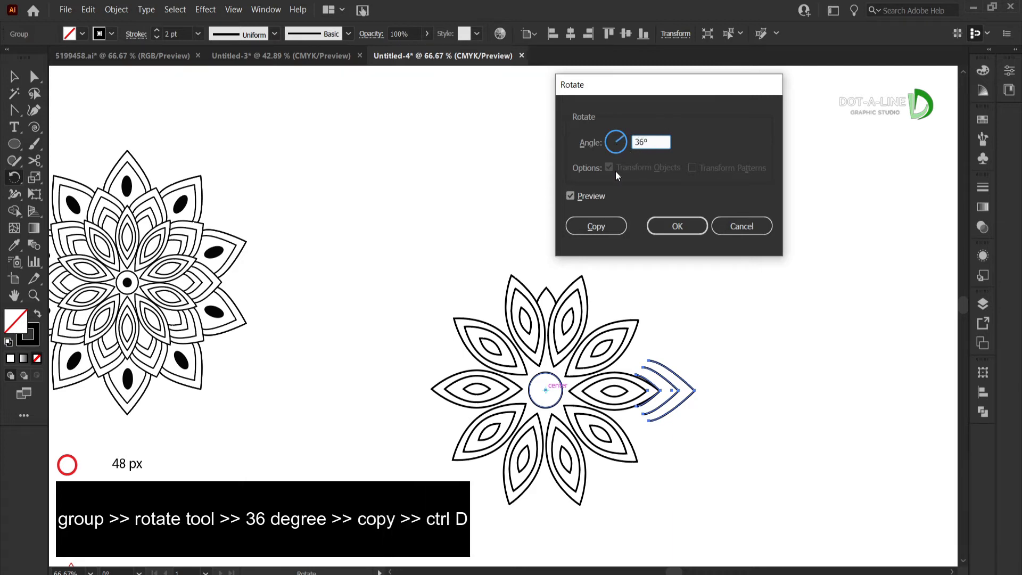
pyautogui.click(599, 225)
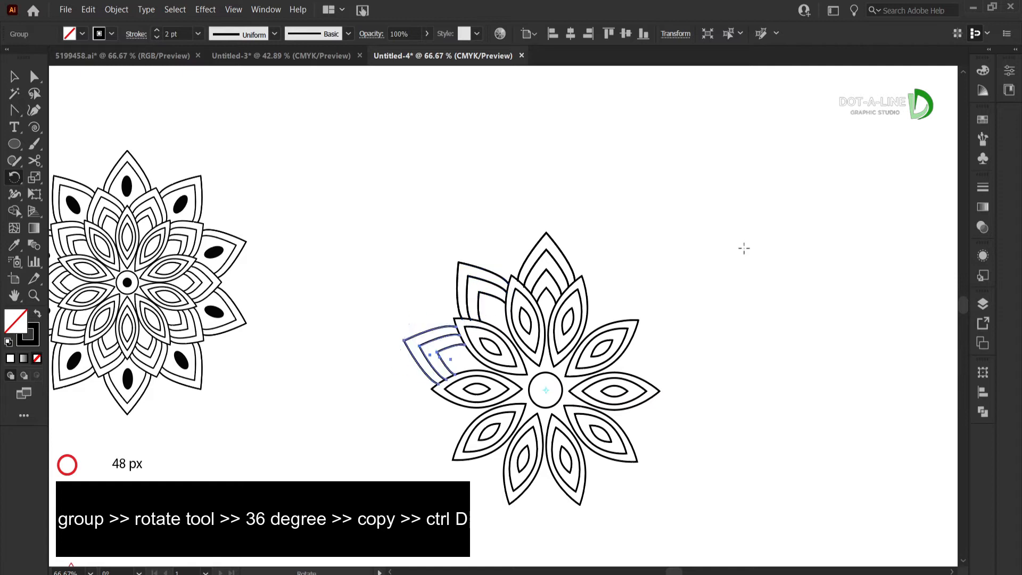
pyautogui.hotkey('ctrl', 'd')
pyautogui.hotkey('ctrl', 'd')
pyautogui.hotkey('ctrl', 'd')
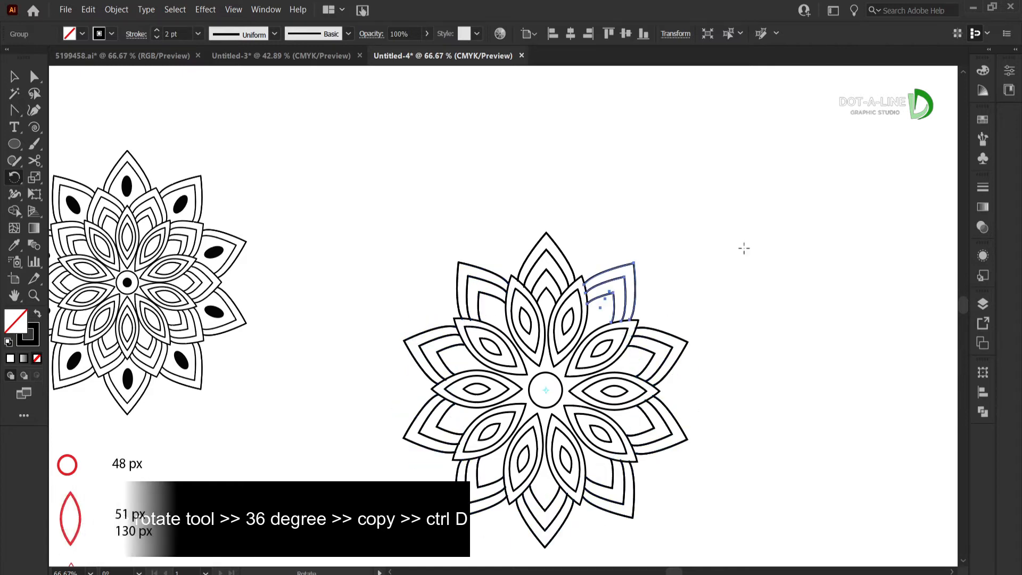
pyautogui.press('v')
pyautogui.click(291, 148)
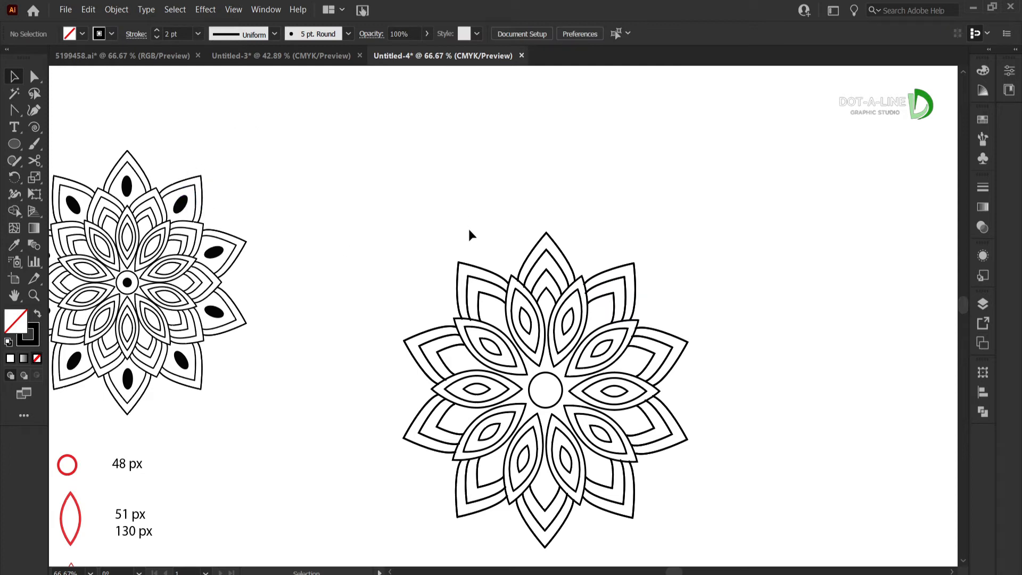
# Rotate the entire flower by 270° about the centre of its middle circle.
pyautogui.moveTo(471, 304); pyautogui.dragTo(697, 517)
pyautogui.moveTo(14, 178); pyautogui.dragTo(64, 186)
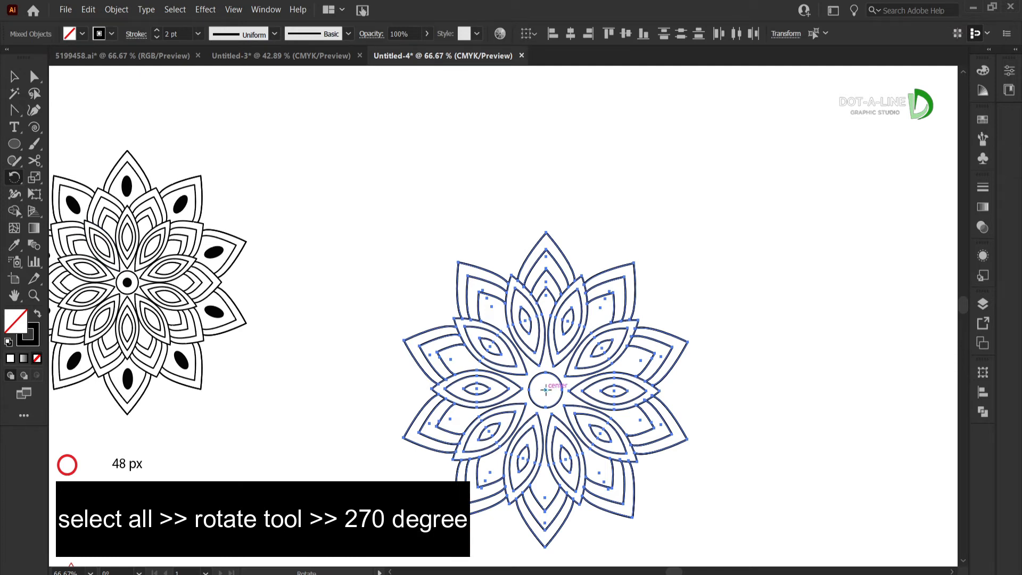
pyautogui.keyDown('alt'); pyautogui.click(546, 390); pyautogui.keyUp('alt')
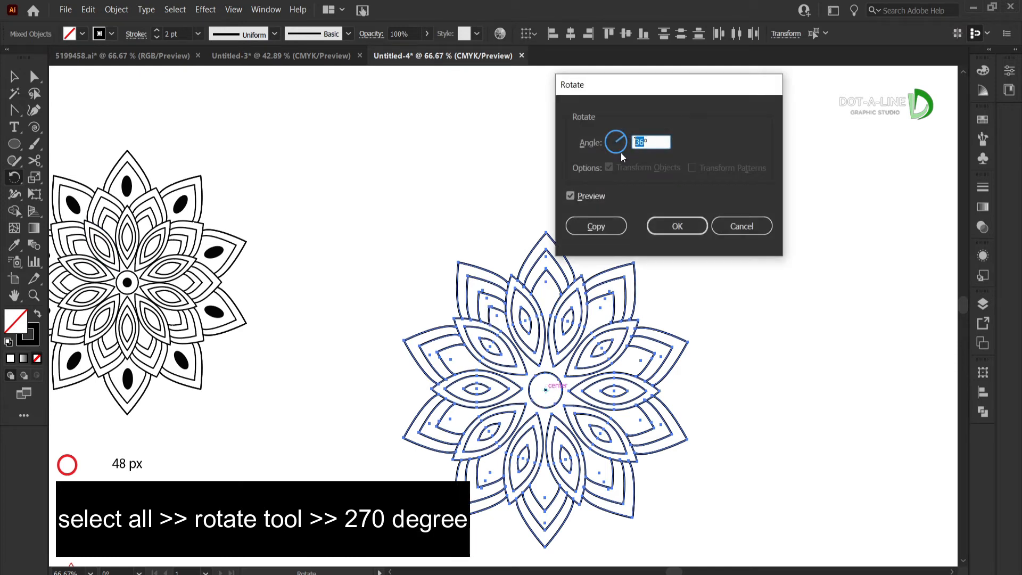
pyautogui.click(676, 227)
pyautogui.press('space')
pyautogui.moveTo(744, 397); pyautogui.dragTo(751, 294)
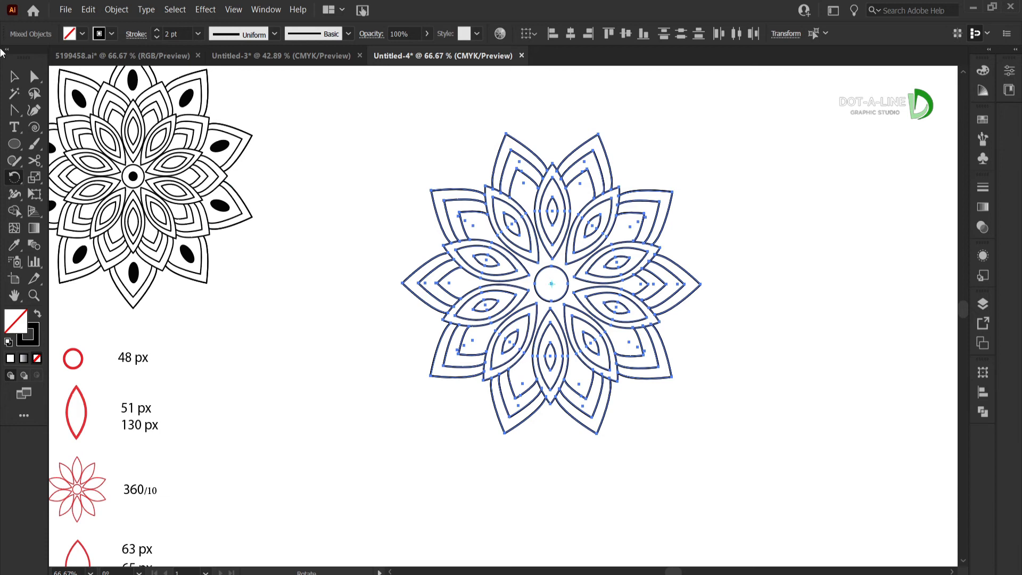
# Draw a circle in the empty area beside the flower and delete its lower half to leave an arc.
pyautogui.moveTo(14, 139); pyautogui.dragTo(74, 179)
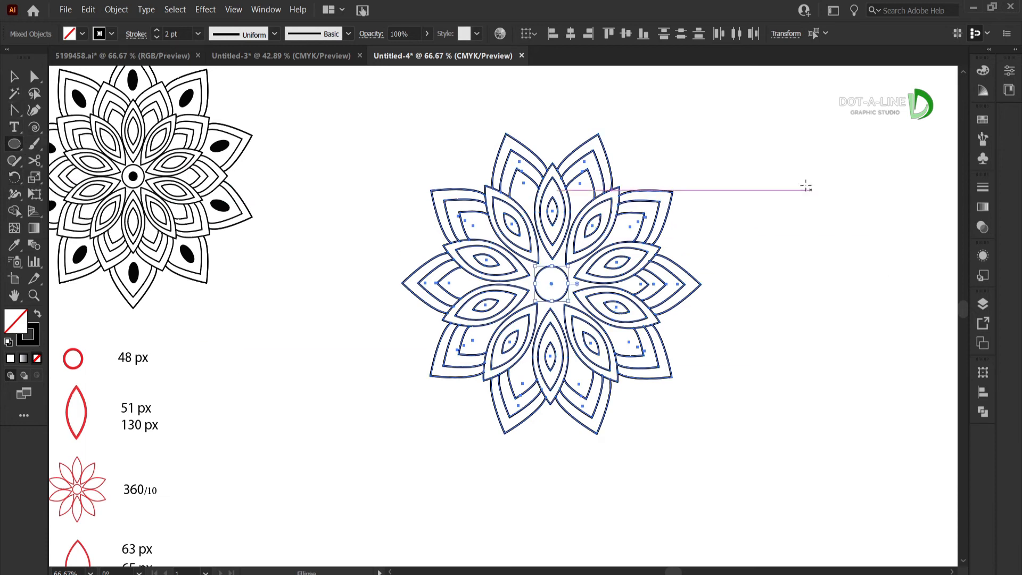
pyautogui.moveTo(792, 168); pyautogui.dragTo(827, 204)
pyautogui.press('a')
pyautogui.moveTo(763, 193); pyautogui.dragTo(849, 224)
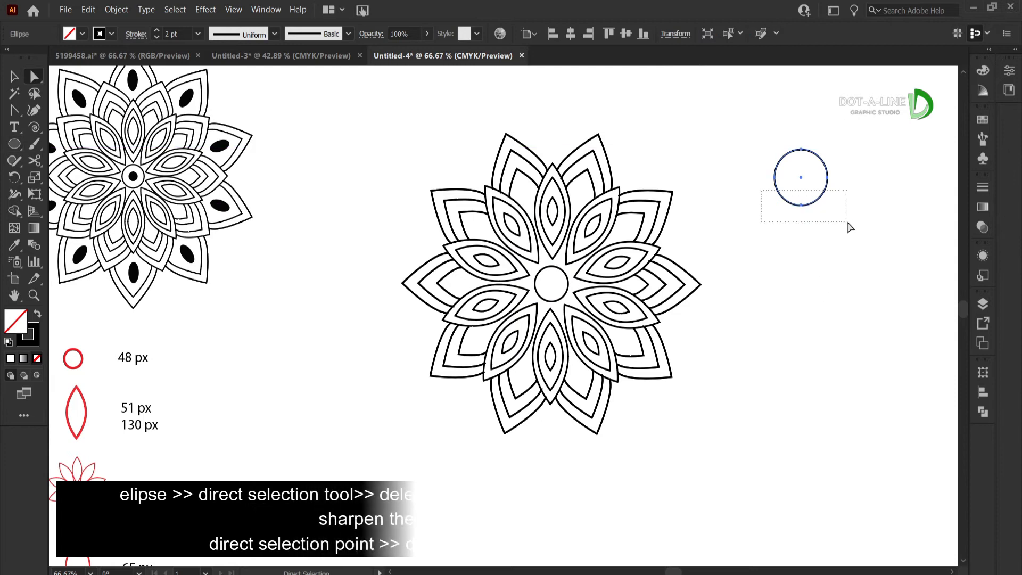
pyautogui.press('Delete')
pyautogui.press('v')
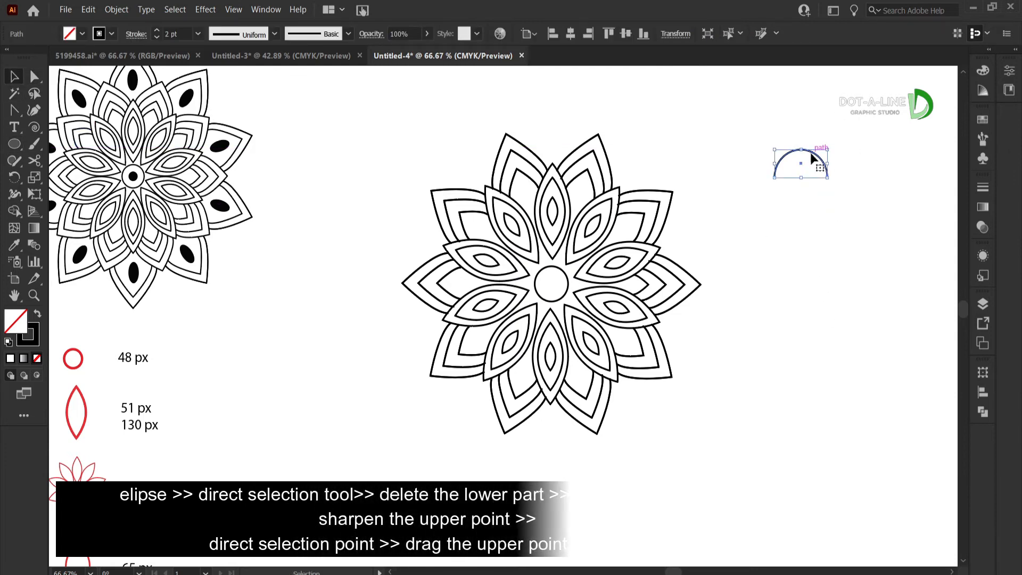
# Move the arc above the flower, enlarge it to span the two uppermost petal tips and centre it over the middle circle.
pyautogui.moveTo(815, 155); pyautogui.dragTo(587, 108)
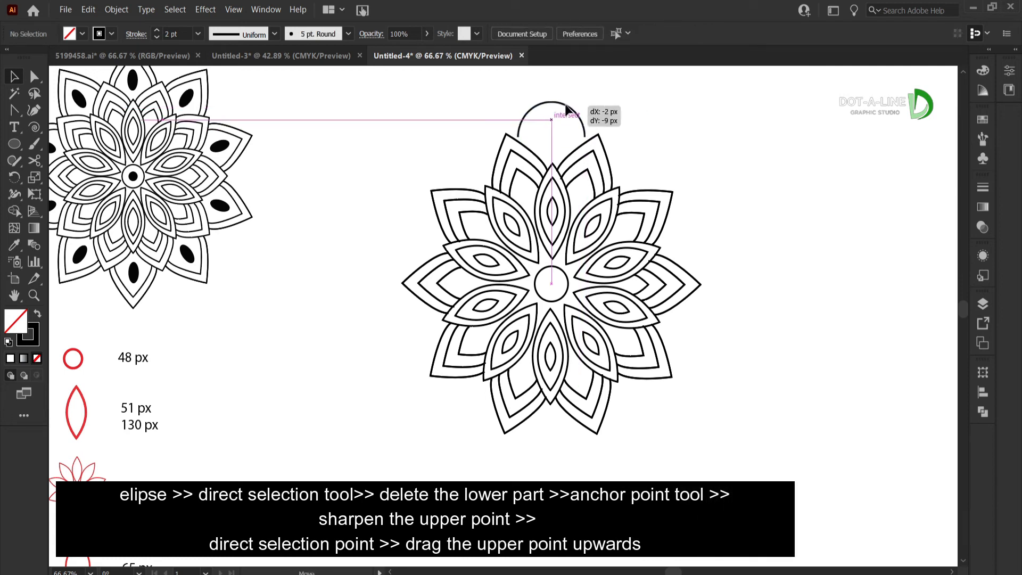
pyautogui.moveTo(566, 107); pyautogui.dragTo(567, 107)
pyautogui.click(614, 100)
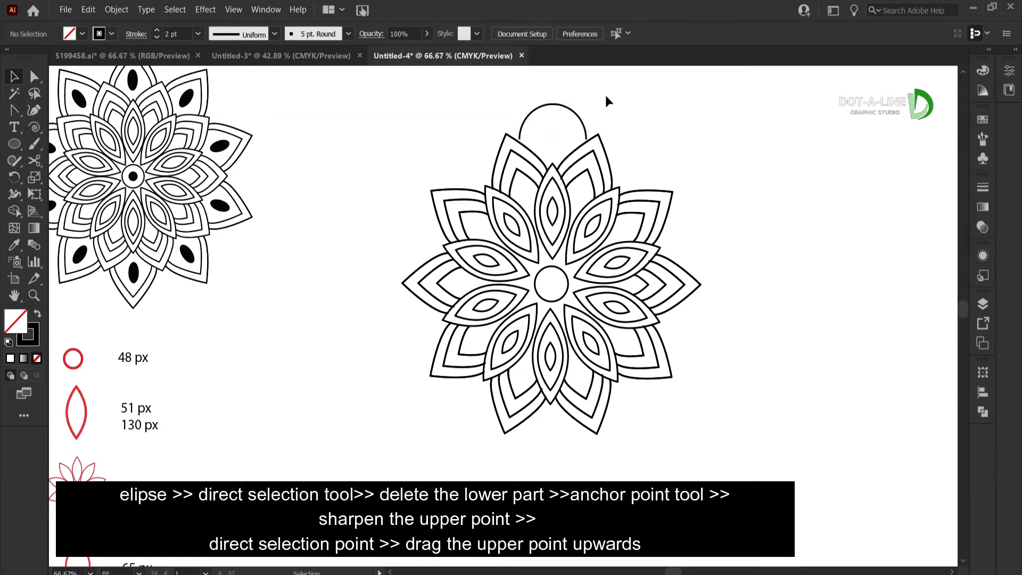
pyautogui.click(612, 103)
pyautogui.press('Down')
pyautogui.press('Down')
pyautogui.click(647, 107)
pyautogui.click(561, 109)
pyautogui.click(638, 97)
# Convert the enlarged arc's top anchor to a sharp corner with the Anchor Point tool.
pyautogui.moveTo(16, 118); pyautogui.dragTo(74, 139)
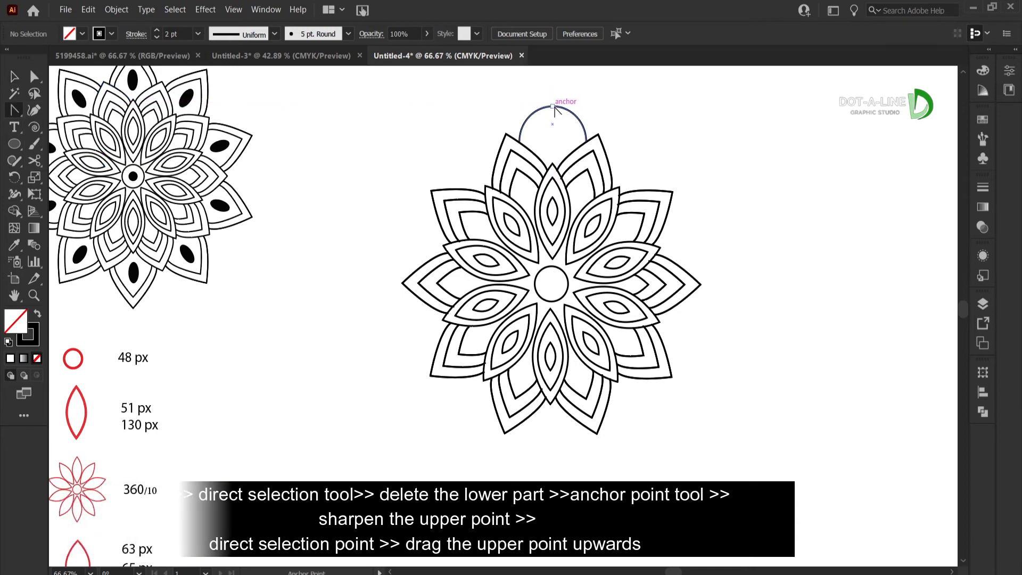
pyautogui.click(555, 109)
pyautogui.click(555, 108)
# Raise the arc's top anchor straight up to Y -58 px to form a tall pointed petal tip.
pyautogui.click(32, 77)
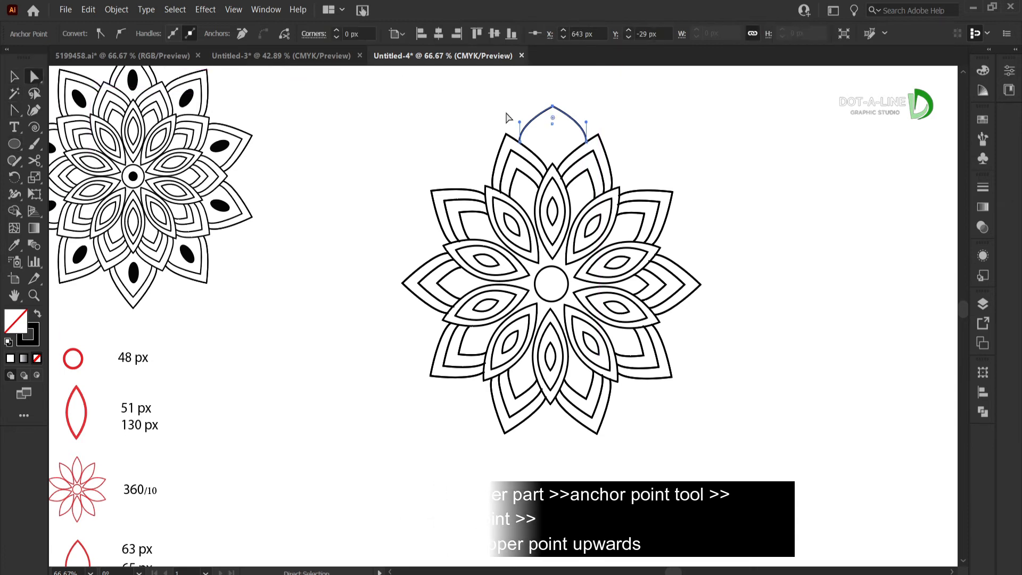
pyautogui.press('Up')
pyautogui.press('Up')
pyautogui.press('Up')
pyautogui.press('Up')
pyautogui.press('Up')
pyautogui.press('Up')
pyautogui.press('Up')
pyautogui.press('Up')
pyautogui.press('Up')
pyautogui.press('Up')
pyautogui.press('Up')
pyautogui.press('Up')
pyautogui.press('Up')
pyautogui.press('Up')
pyautogui.press('Up')
pyautogui.press('Up')
pyautogui.press('Up')
pyautogui.press('Up')
pyautogui.press('Up')
pyautogui.press('Up')
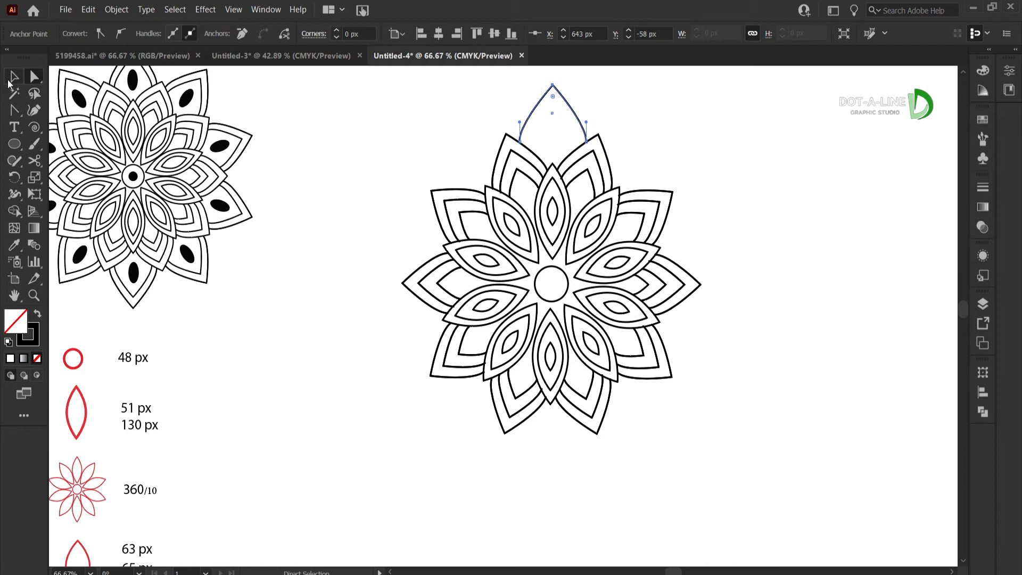
# Copy the pointed petal outline in place, then shrink the copy and nest it inside the original.
pyautogui.click(14, 79)
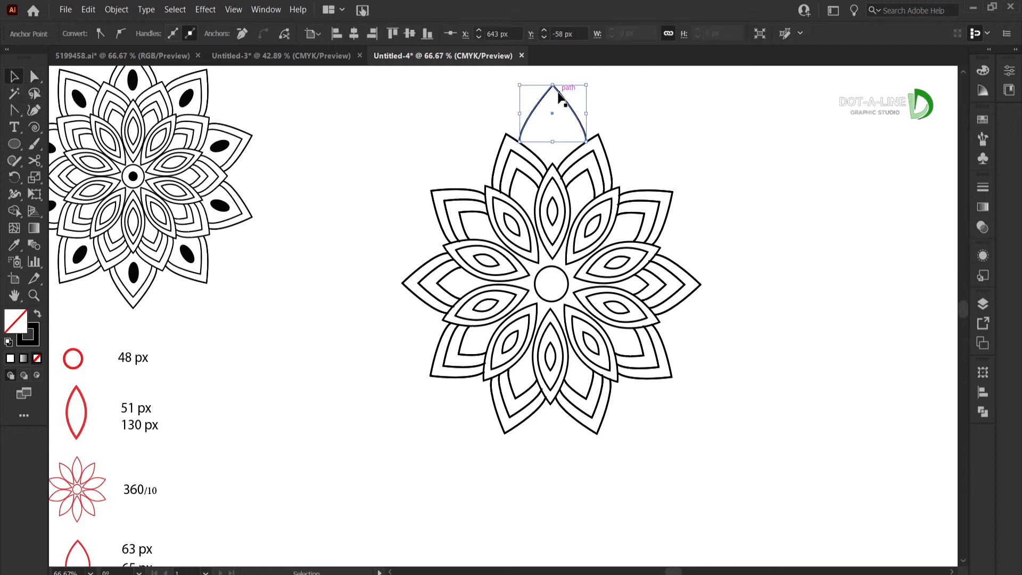
pyautogui.click(88, 10)
pyautogui.click(89, 10)
pyautogui.click(90, 11)
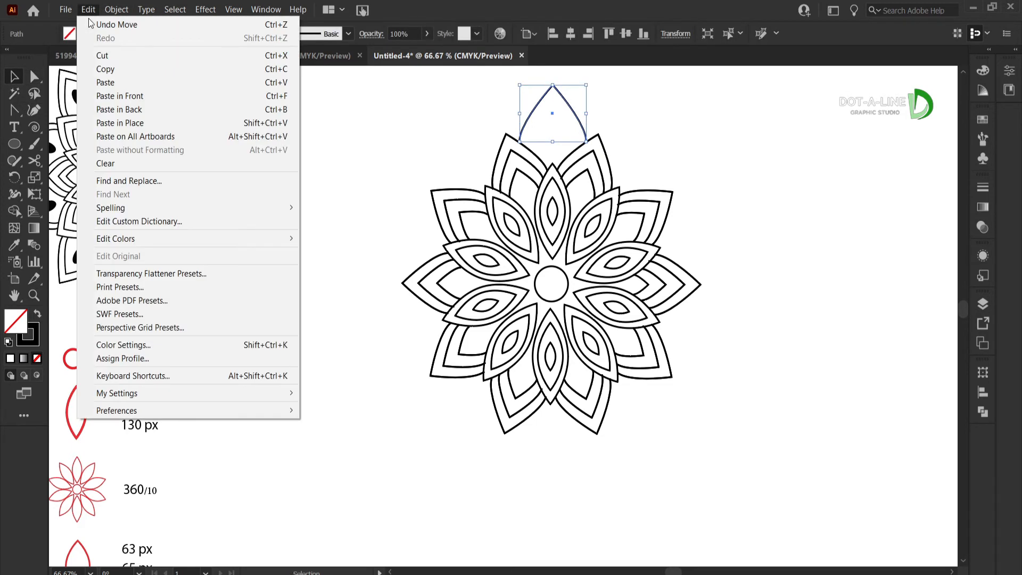
pyautogui.click(109, 95)
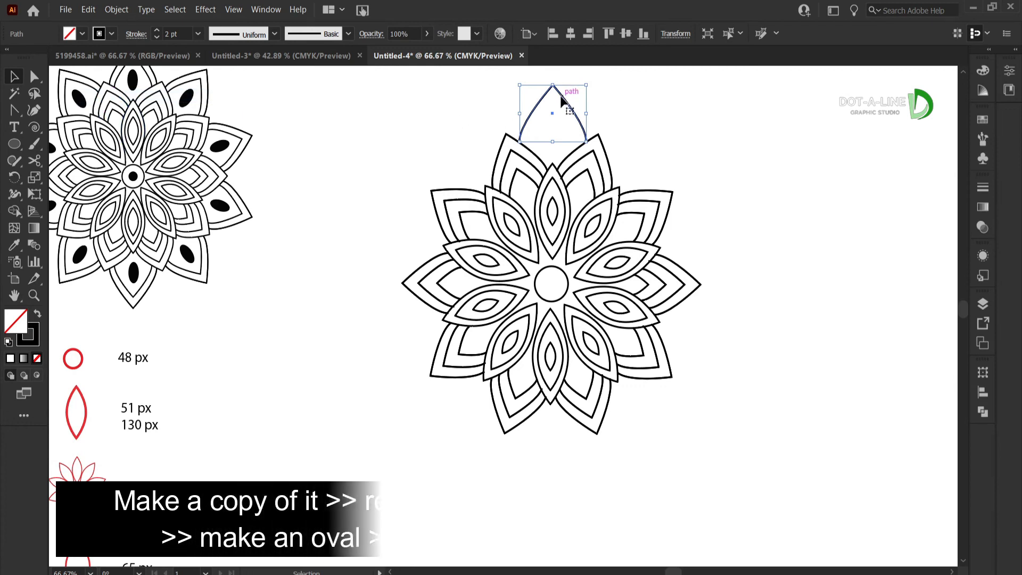
pyautogui.moveTo(562, 102); pyautogui.dragTo(566, 118)
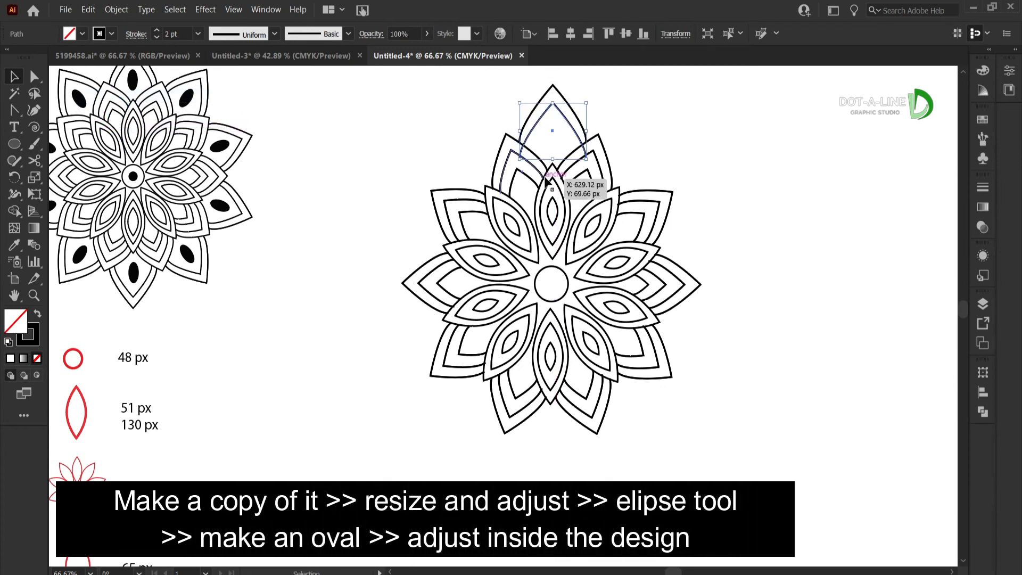
pyautogui.moveTo(553, 155); pyautogui.dragTo(553, 144)
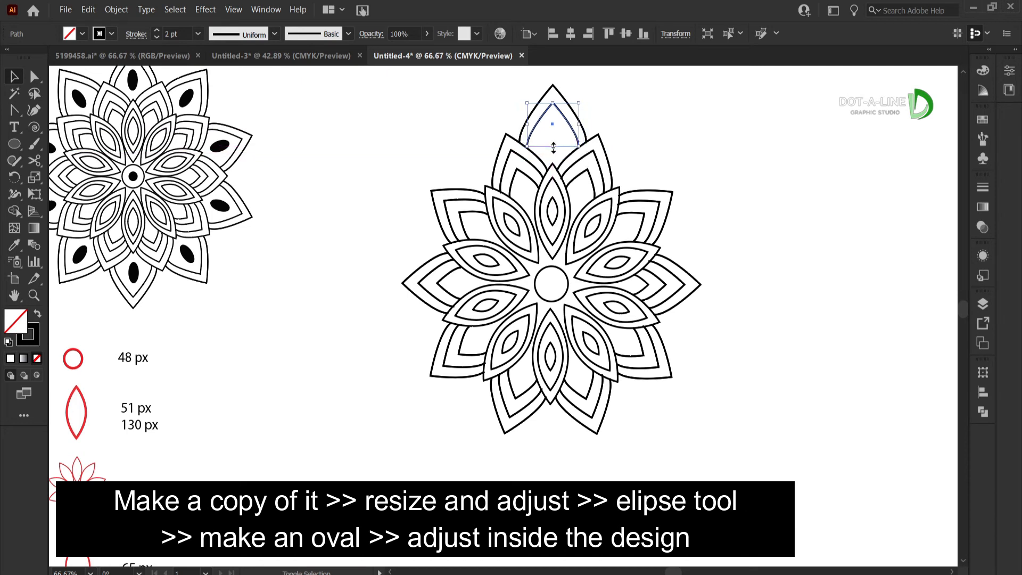
# Draw a narrow upright oval with black fill and no stroke, and place it inside the inner petal outline.
pyautogui.moveTo(15, 145); pyautogui.dragTo(69, 175)
pyautogui.moveTo(11, 140); pyautogui.dragTo(69, 170)
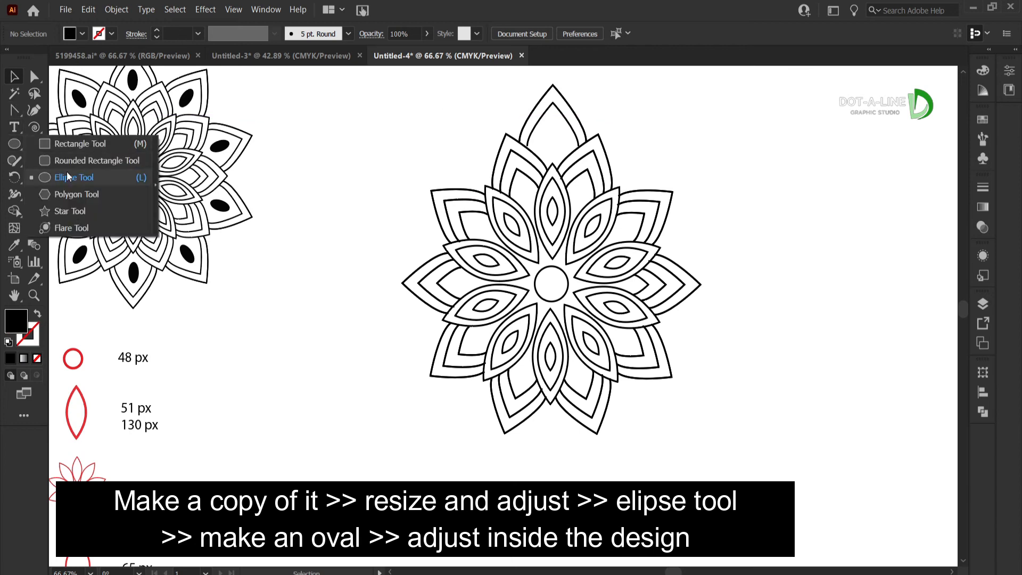
pyautogui.moveTo(672, 122); pyautogui.dragTo(552, 135)
# Group the two pointed petal outlines with the black oval.
pyautogui.click(7, 83)
pyautogui.moveTo(528, 75); pyautogui.dragTo(583, 122)
pyautogui.click(111, 21)
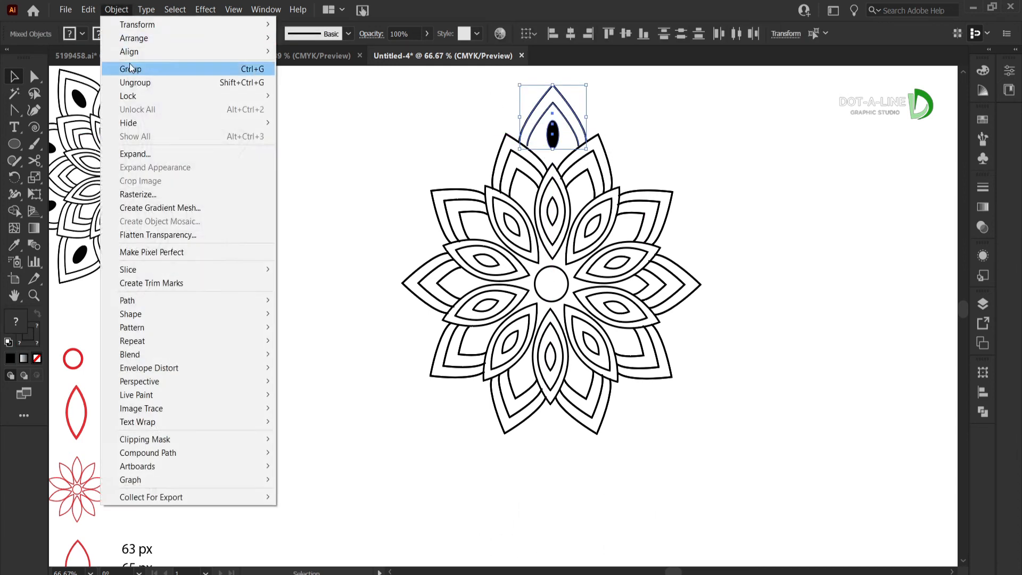
pyautogui.click(128, 66)
# Rotate a copy of the outer petal group by 36° about the circle's centre and repeat it to complete the outer ring.
pyautogui.moveTo(15, 179); pyautogui.dragTo(76, 179)
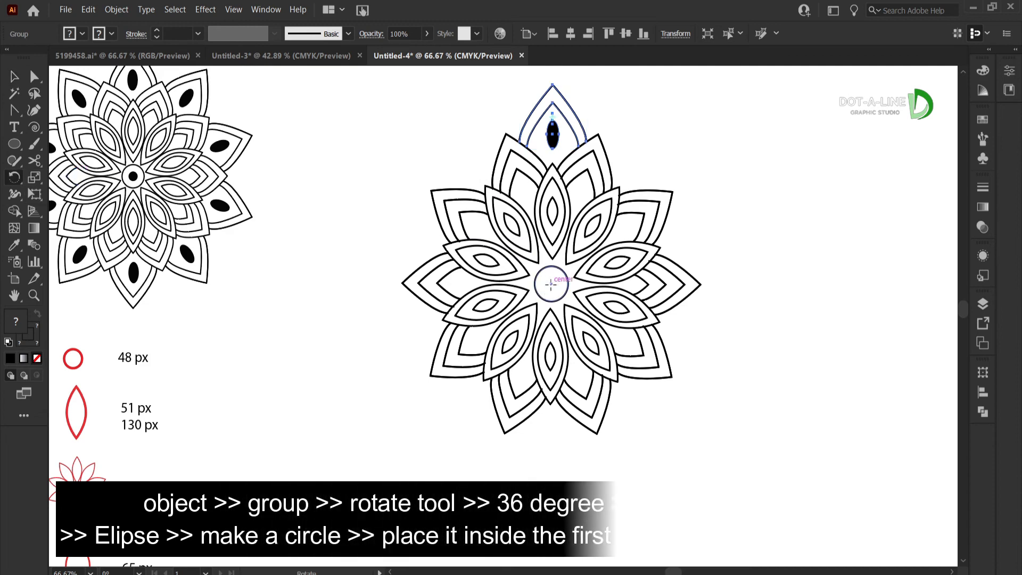
pyautogui.keyDown('alt'); pyautogui.click(551, 284); pyautogui.keyUp('alt')
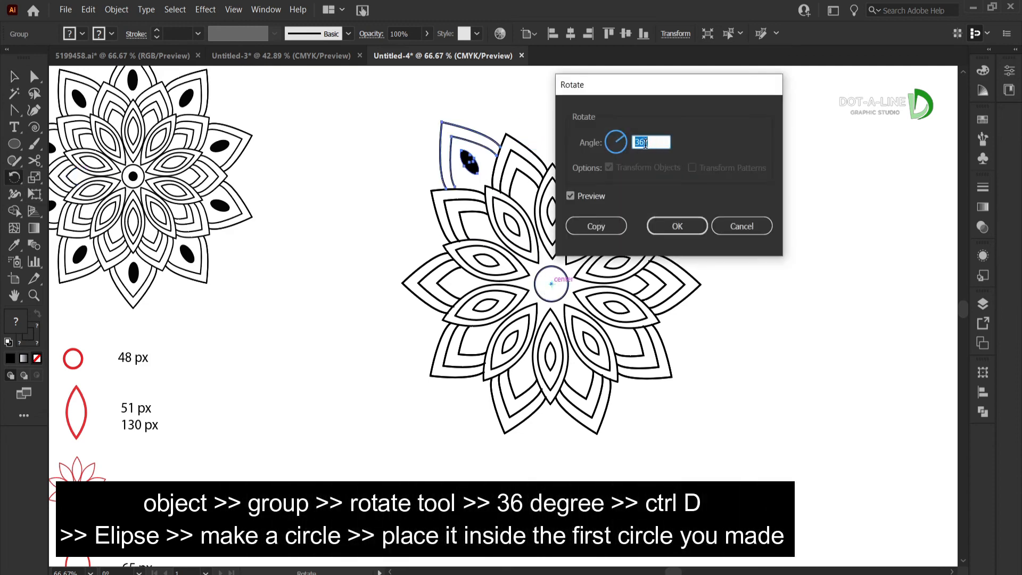
pyautogui.click(596, 226)
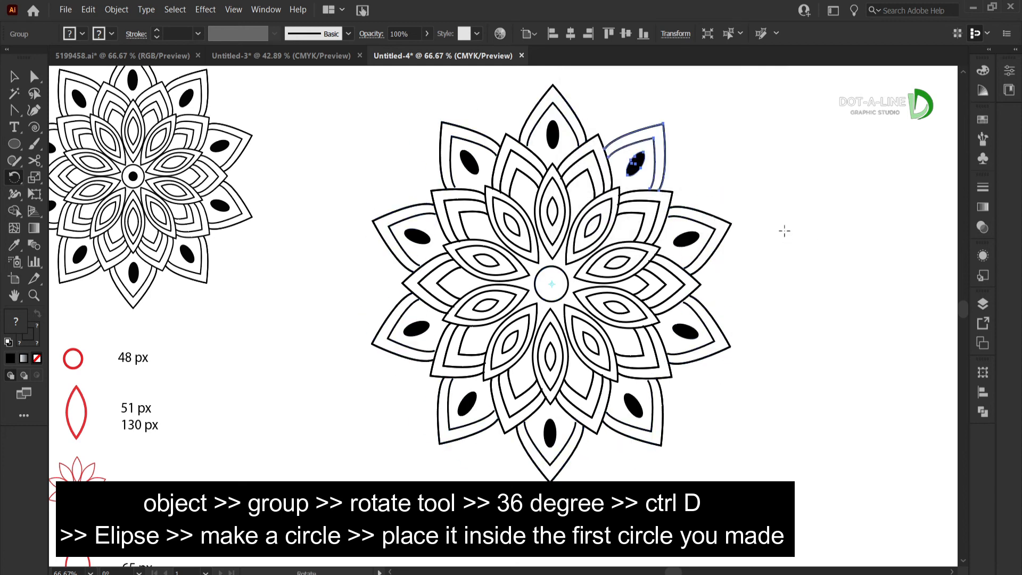
pyautogui.press('v')
pyautogui.click(373, 130)
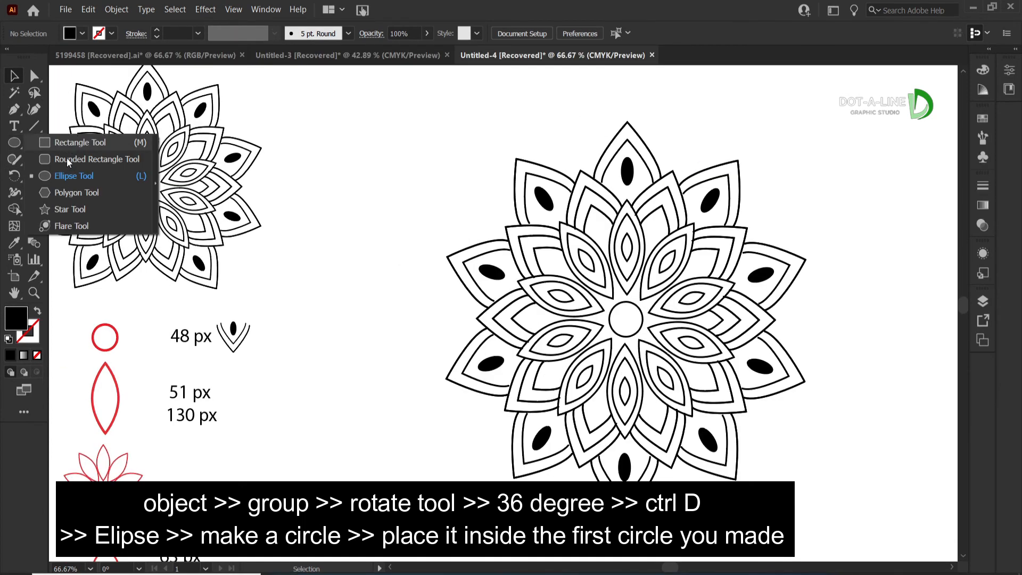
# Draw a small black-filled circle and centre it inside the flower's middle circle.
pyautogui.click(61, 180)
pyautogui.moveTo(371, 209)
pyautogui.mouseDown()
pyautogui.moveTo(605, 347)
pyautogui.moveTo(629, 338)
pyautogui.moveTo(626, 320)
pyautogui.mouseUp()
pyautogui.press('v')
pyautogui.click(451, 167)
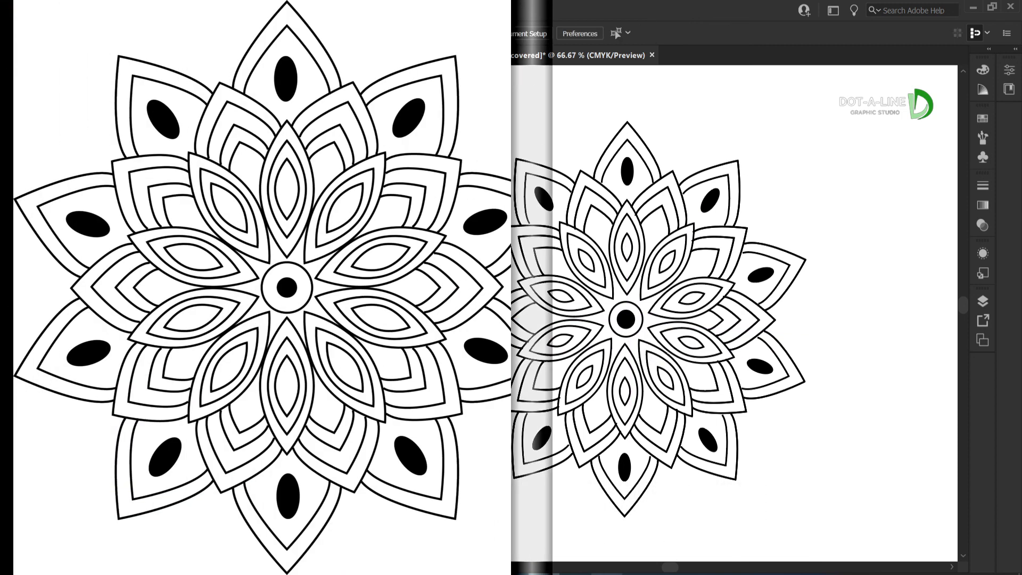